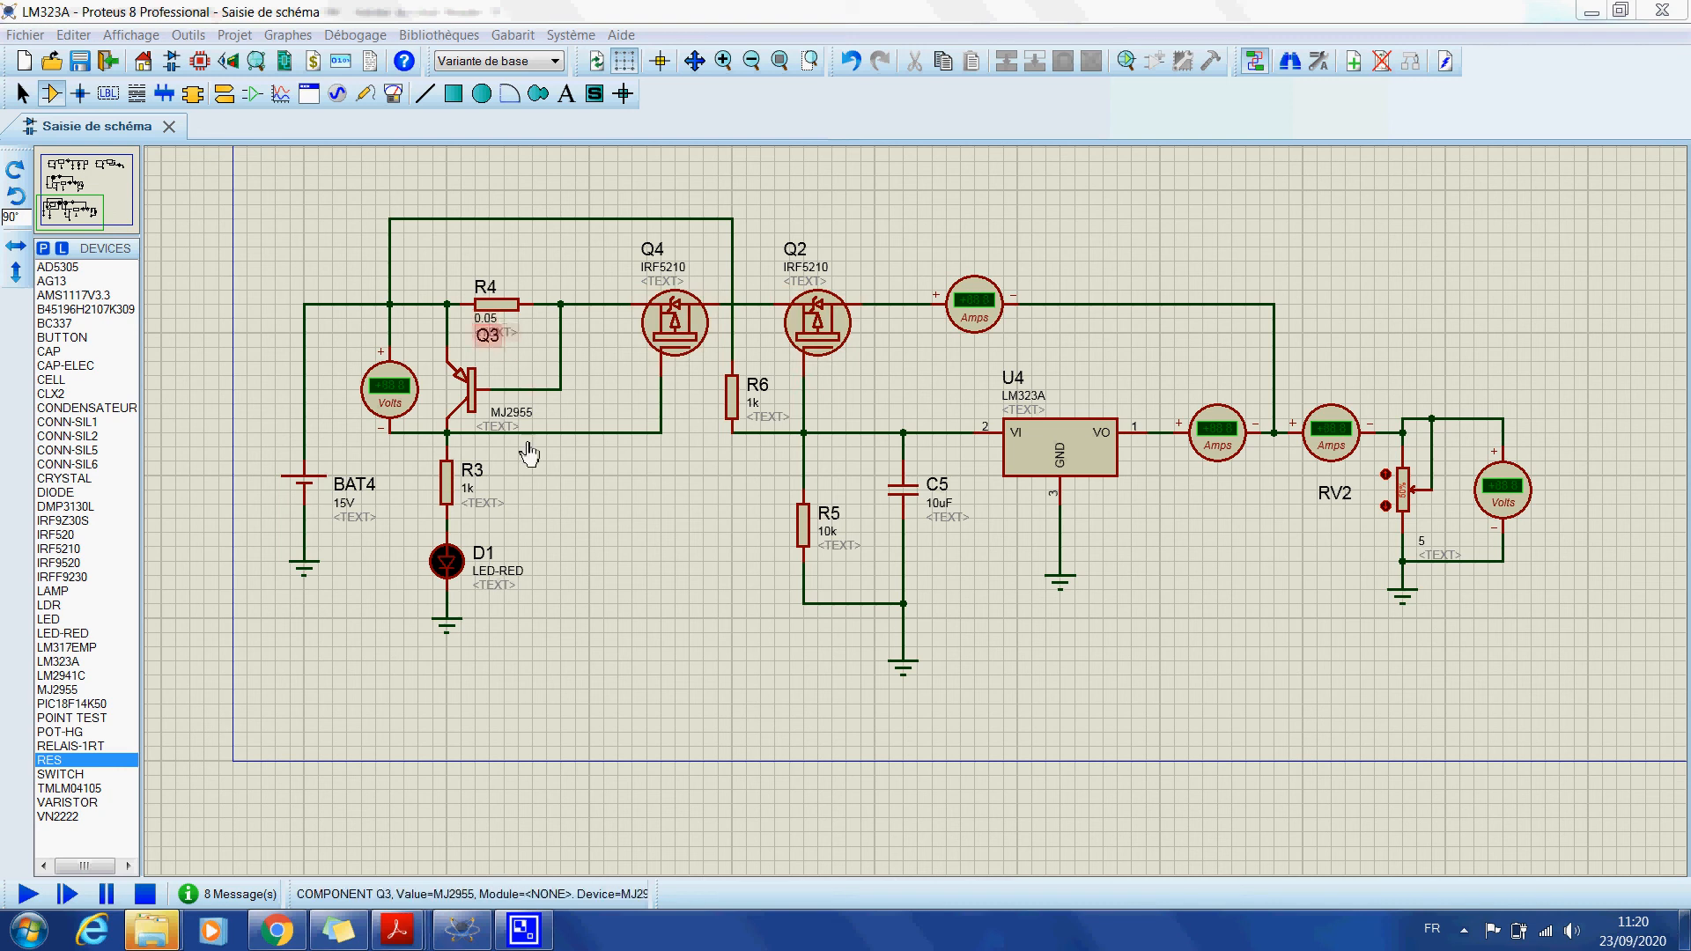
# - Inspect the component properties of resistor R4 and close them
pyautogui.rightClick(515, 310)
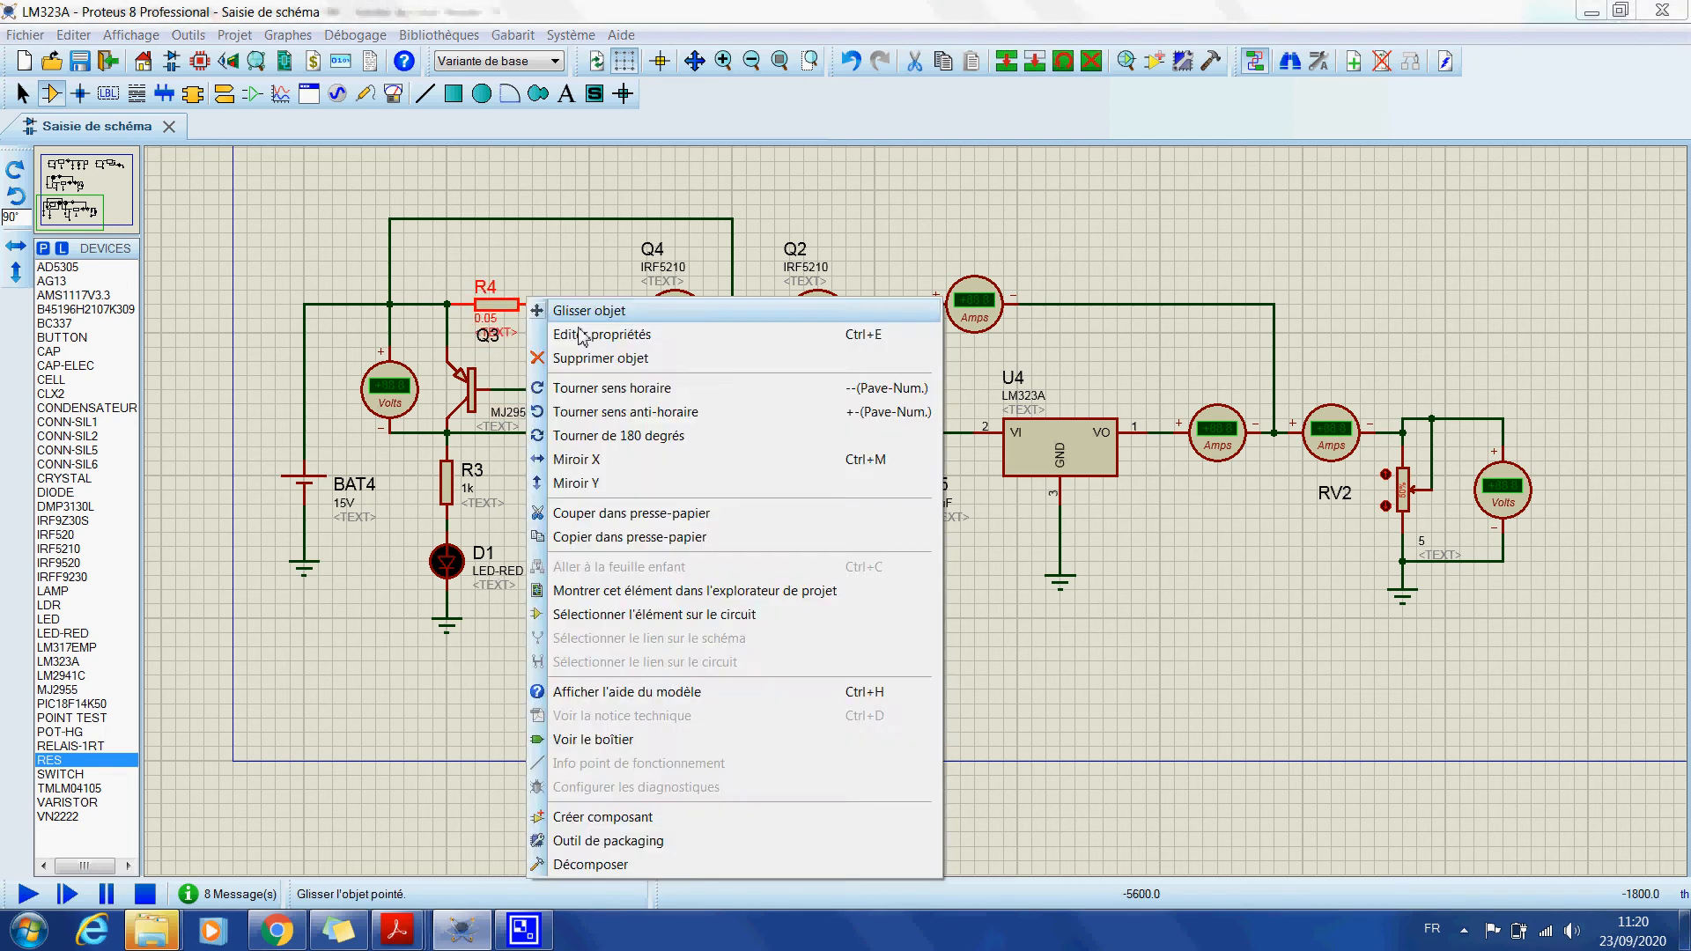
pyautogui.press('Escape')
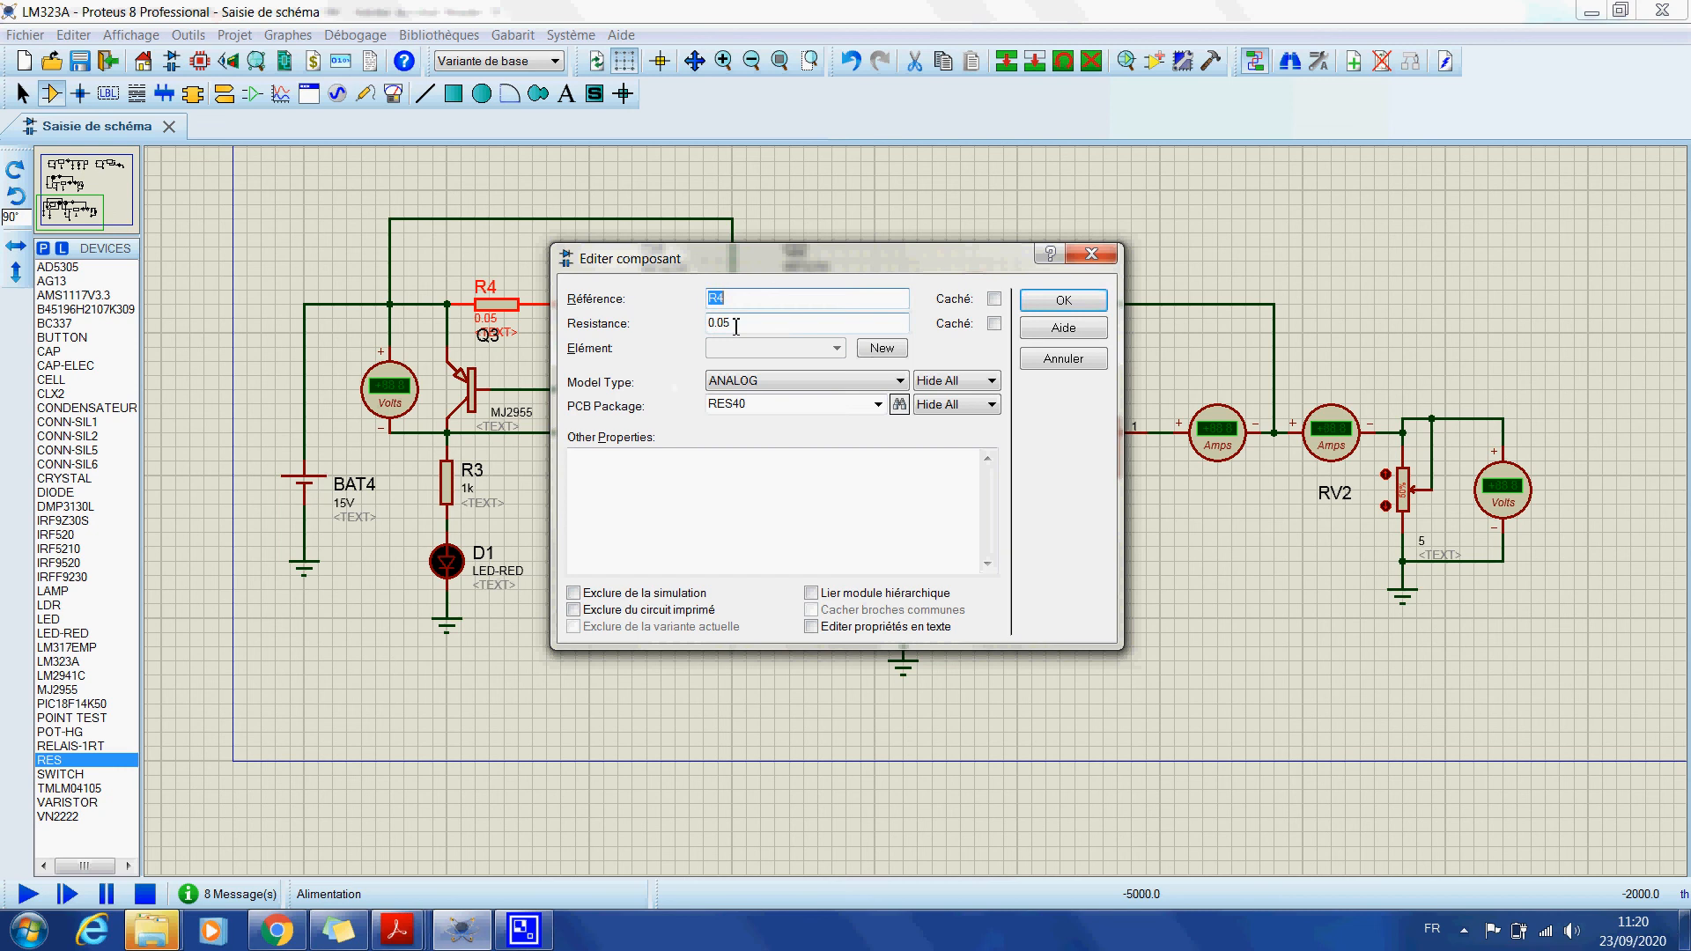
pyautogui.press('Escape')
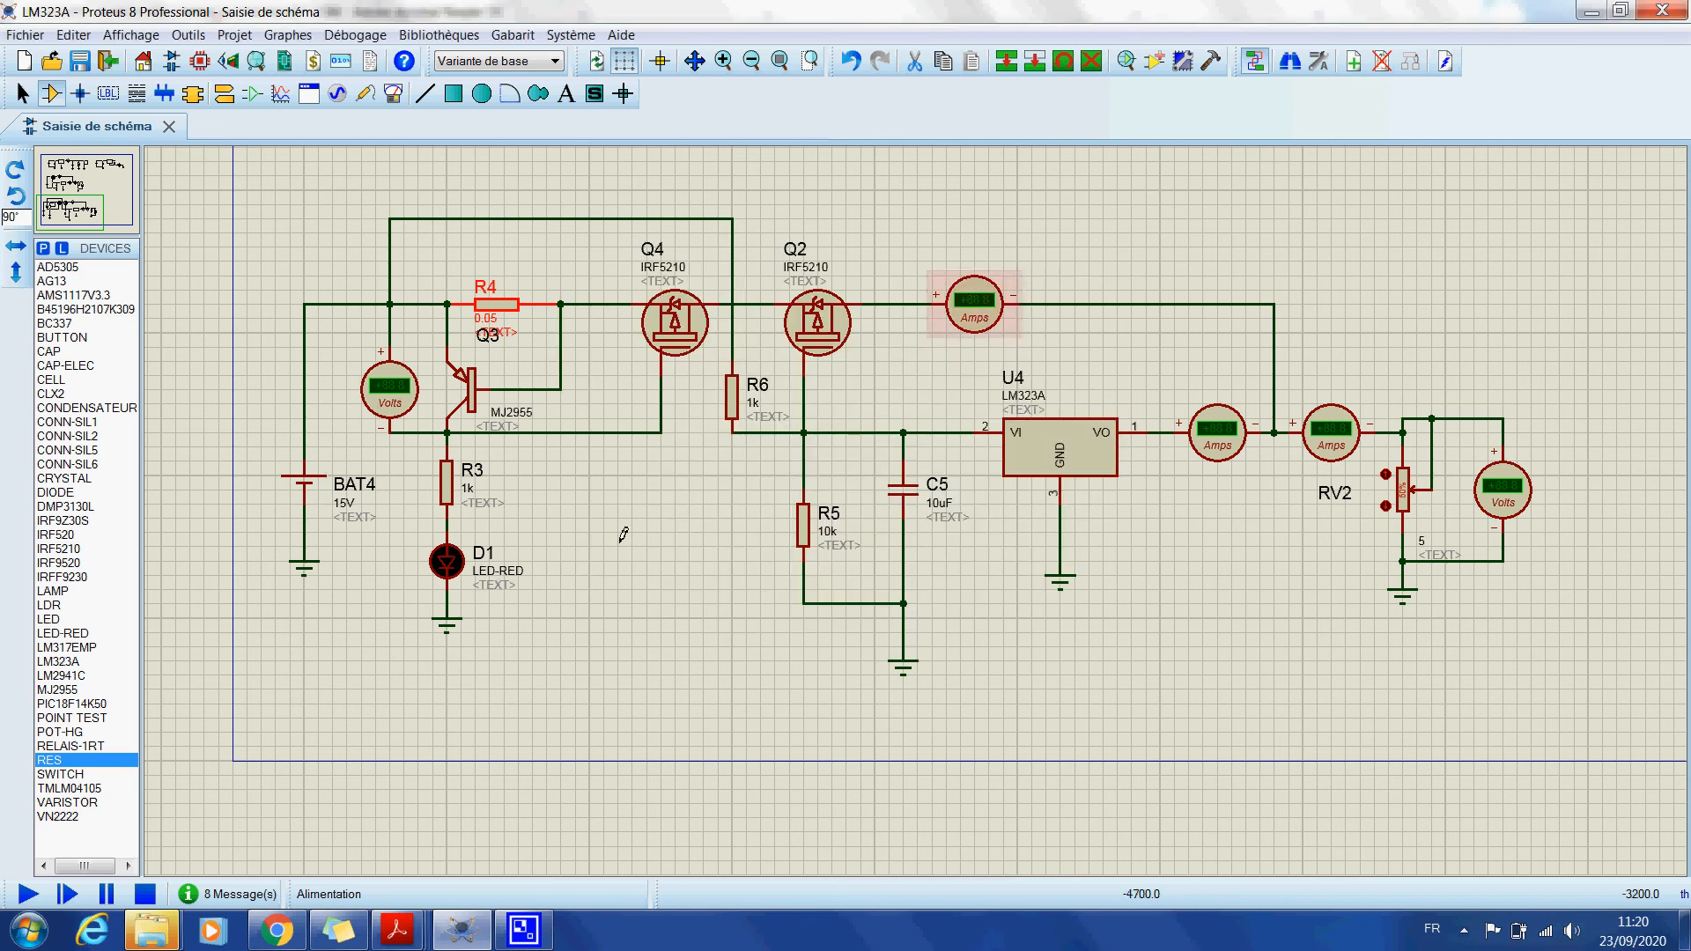
pyautogui.click(623, 534)
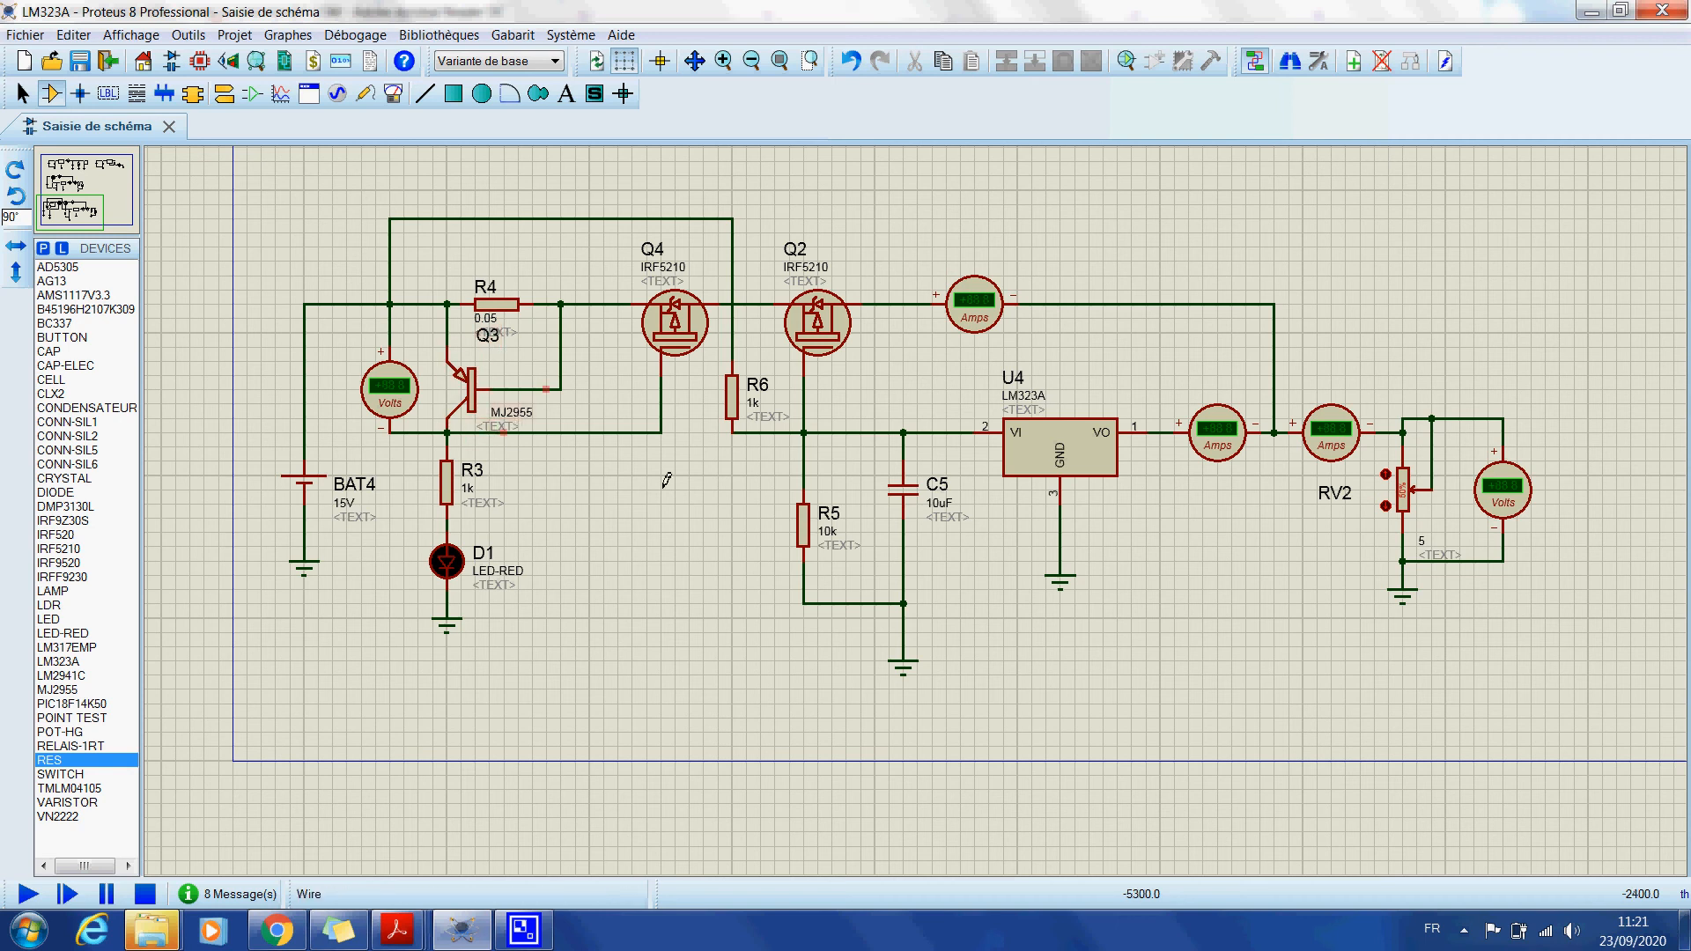
# - Examine the LM323A current boost circuits and the IRF5210 datasheet in Adobe Acrobat Reader, and return to the Proteus schematic
pyautogui.moveTo(398, 930)
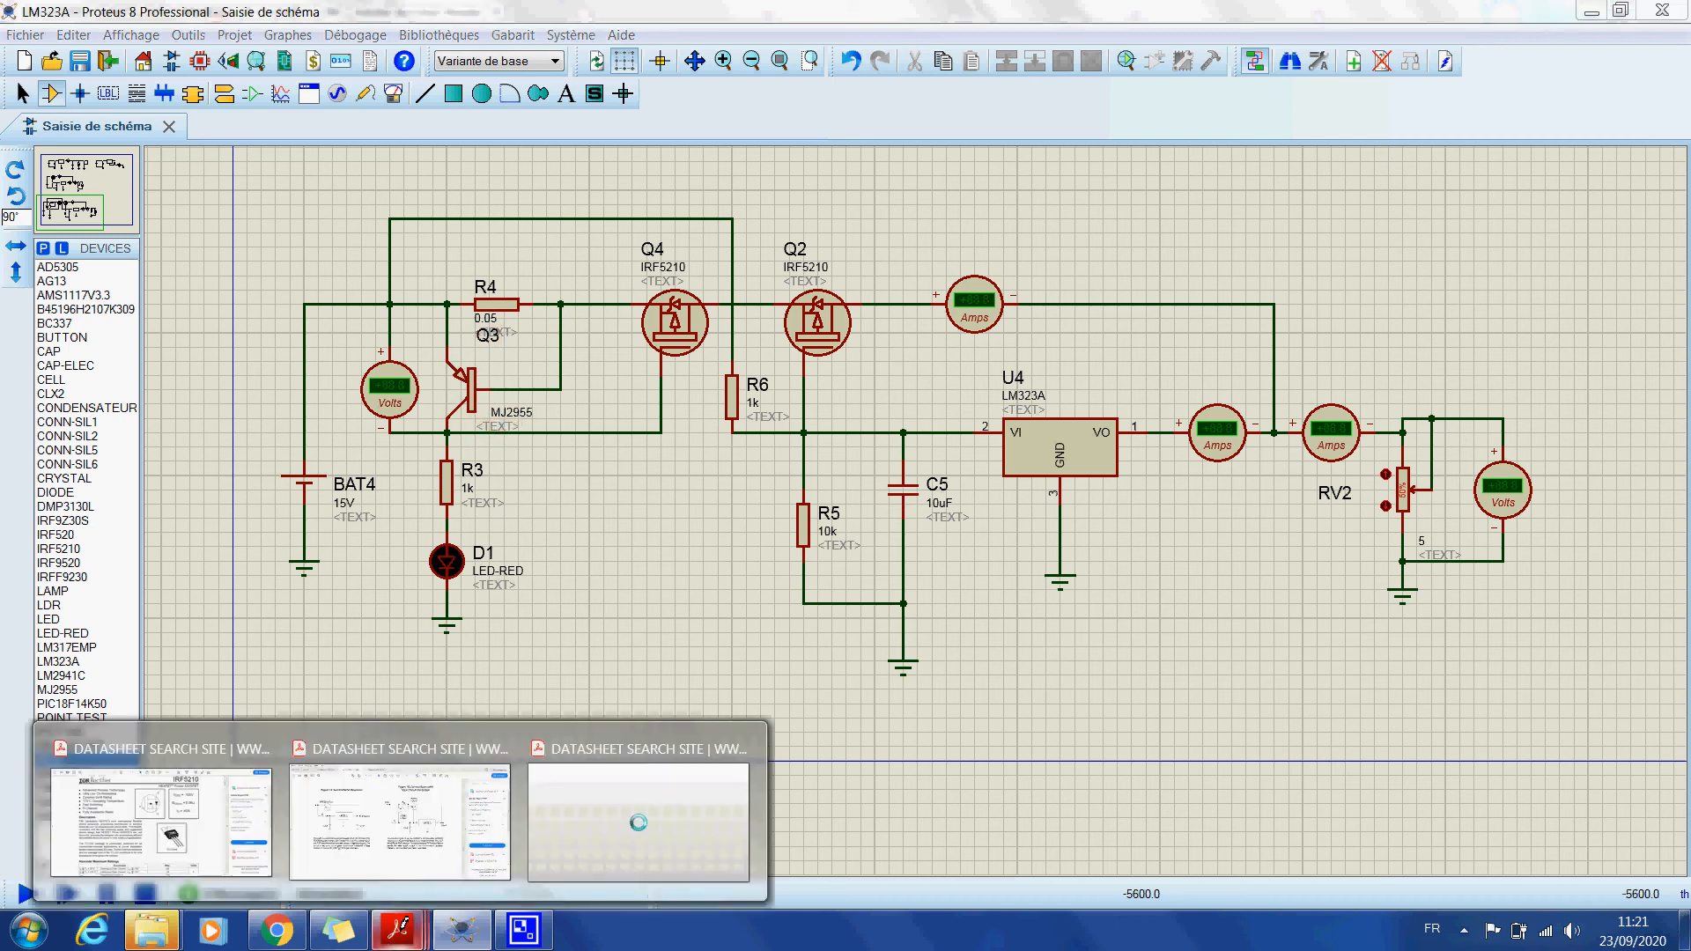
pyautogui.moveTo(401, 823)
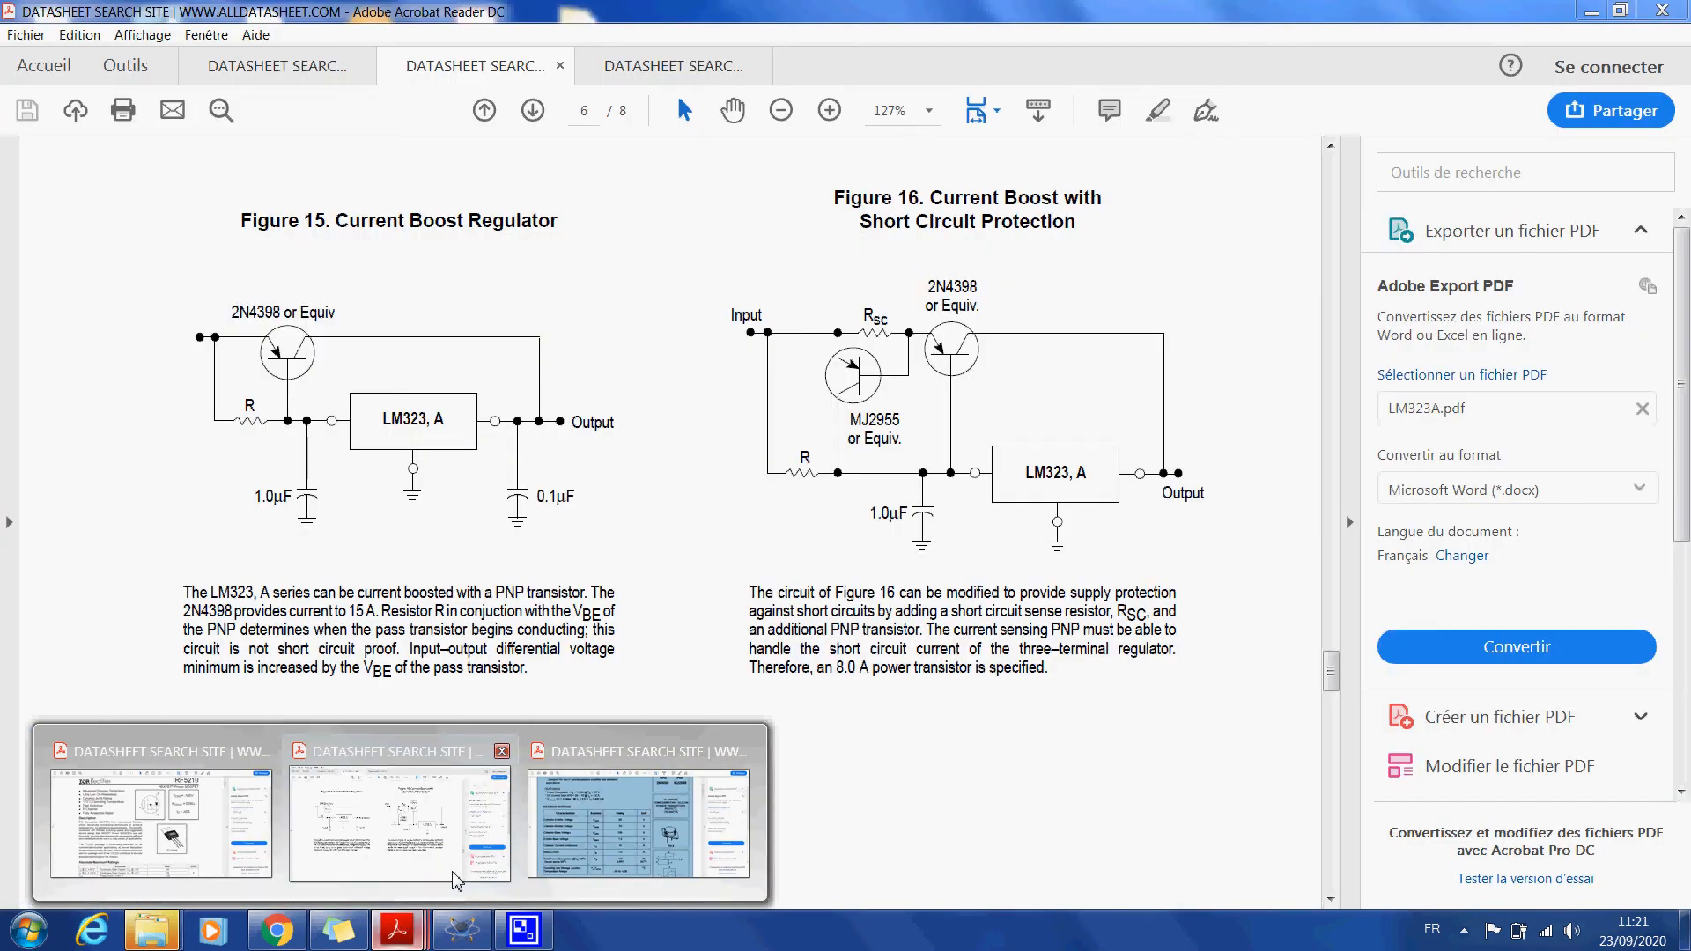
pyautogui.click(455, 880)
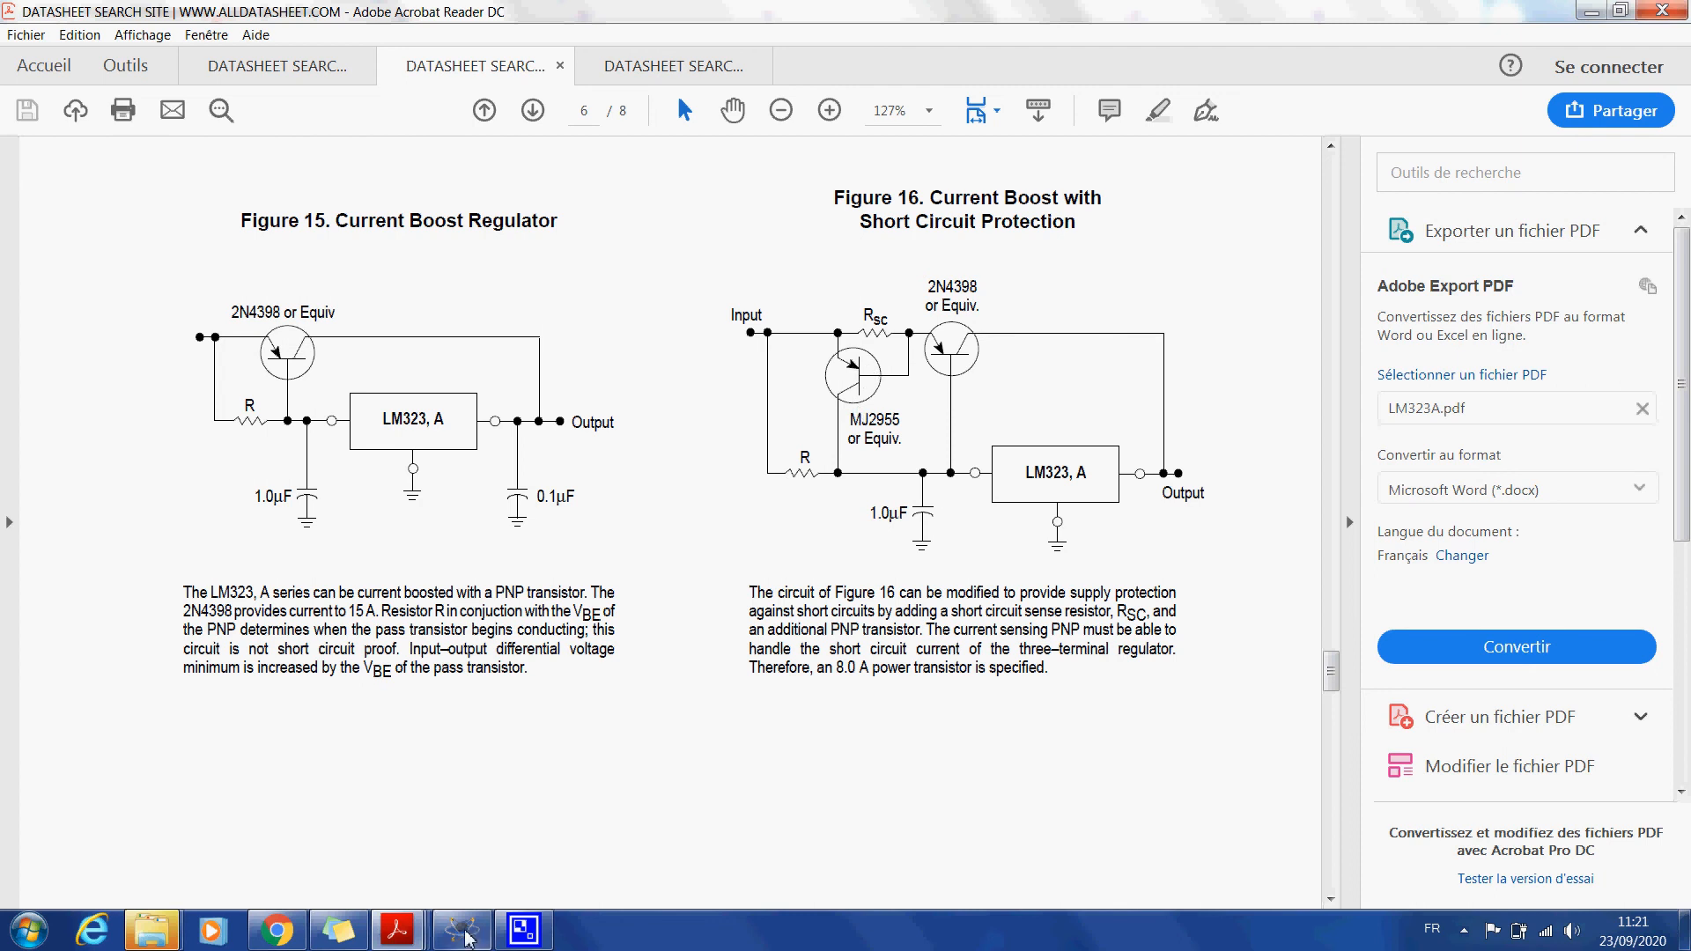
pyautogui.moveTo(465, 939)
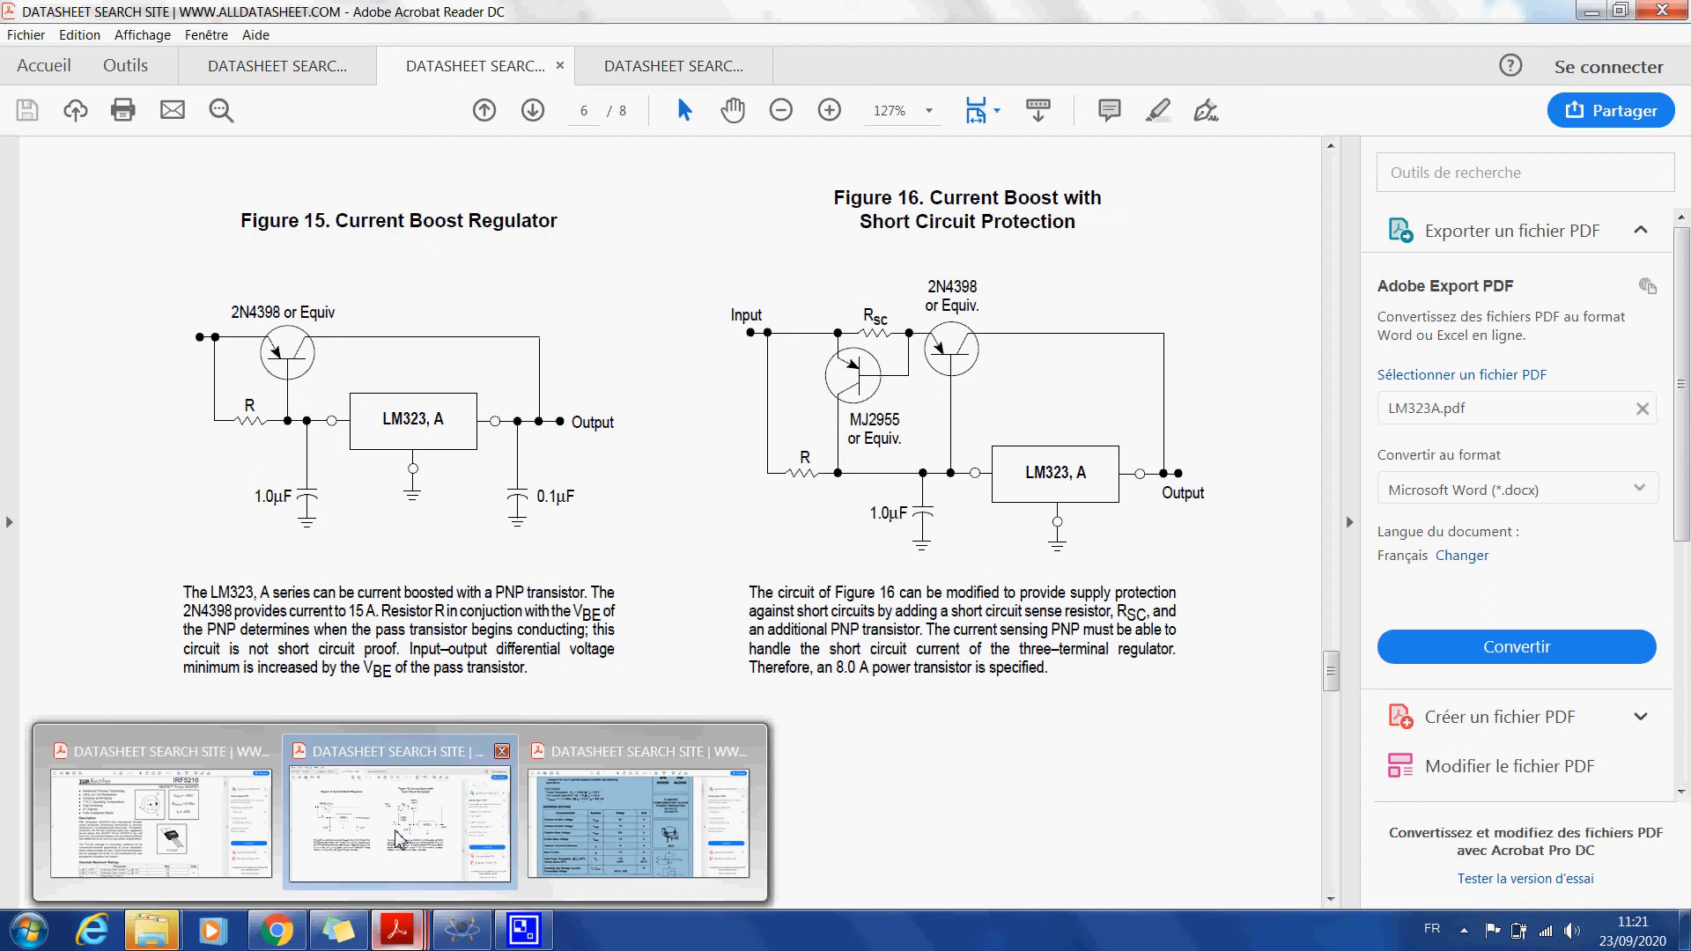
pyautogui.click(161, 824)
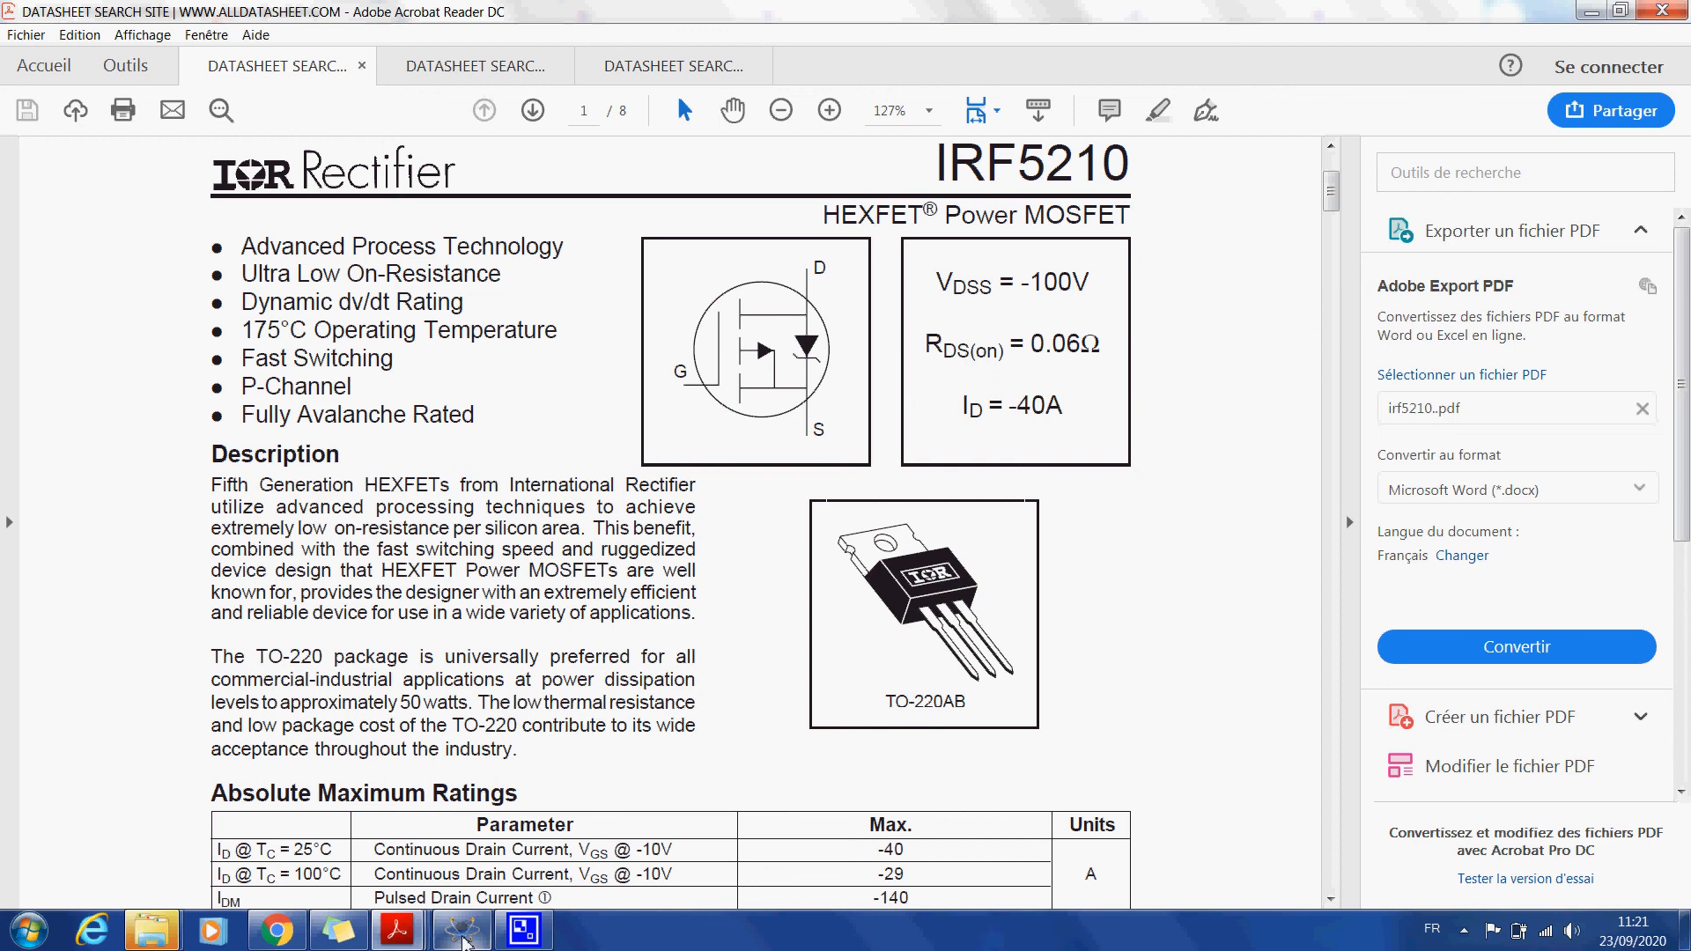
pyautogui.click(462, 936)
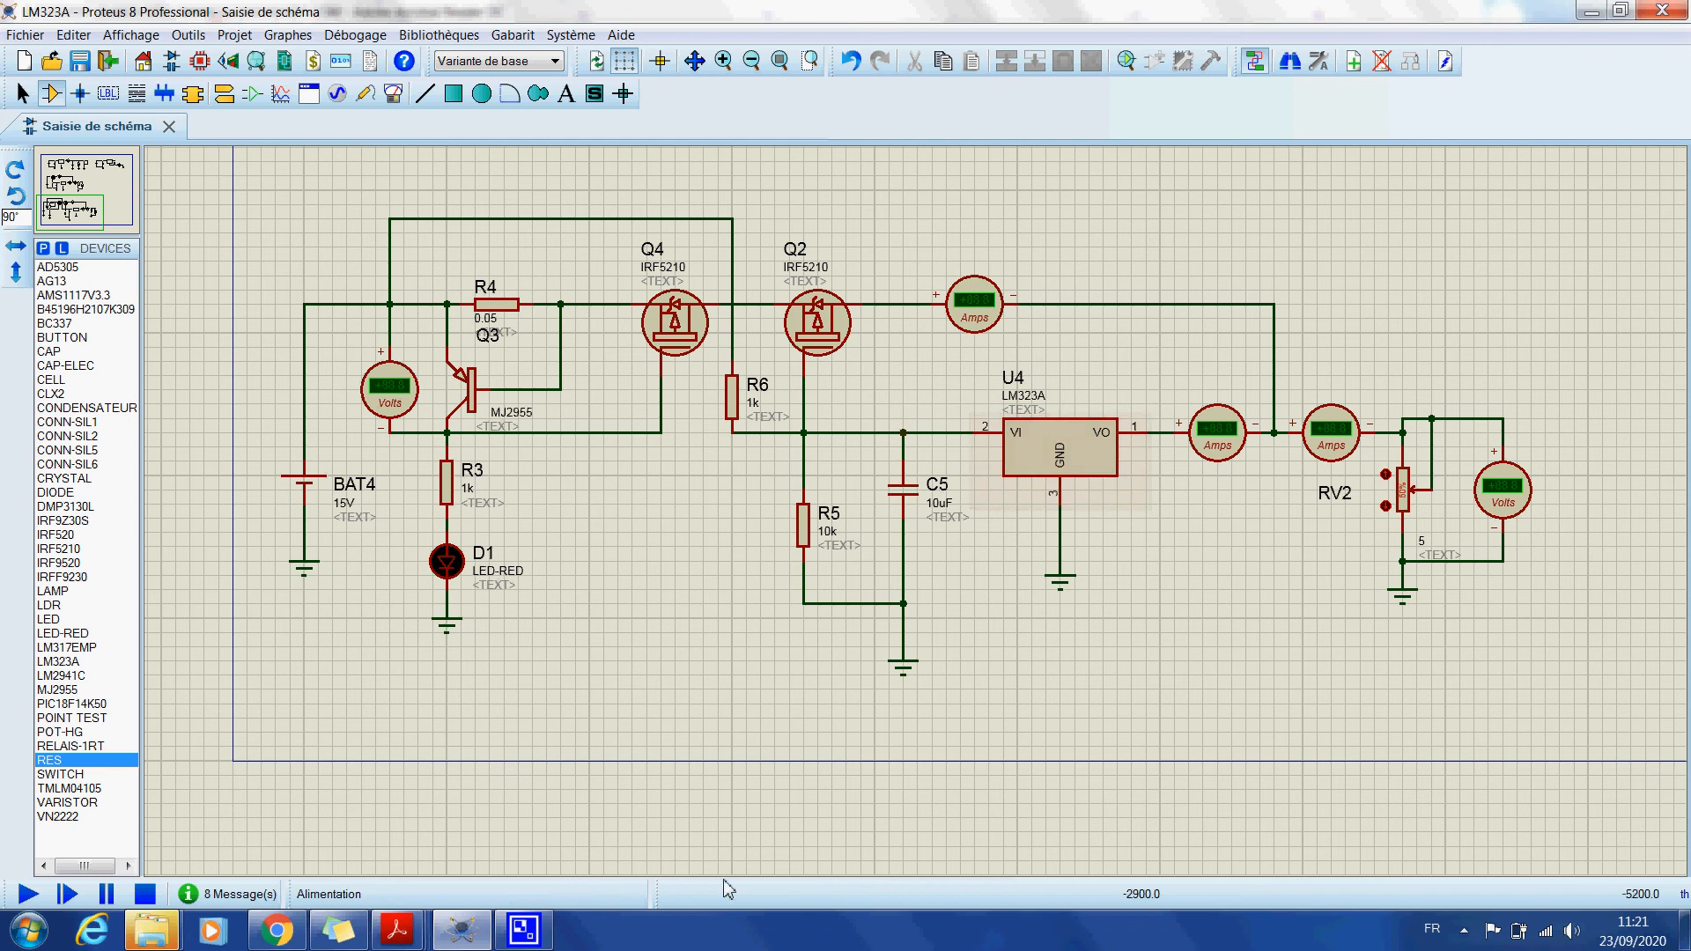
# - Run the simulation and lower potentiometer RV2 stepwise to the end of its travel to overload the regulator output
pyautogui.click(27, 894)
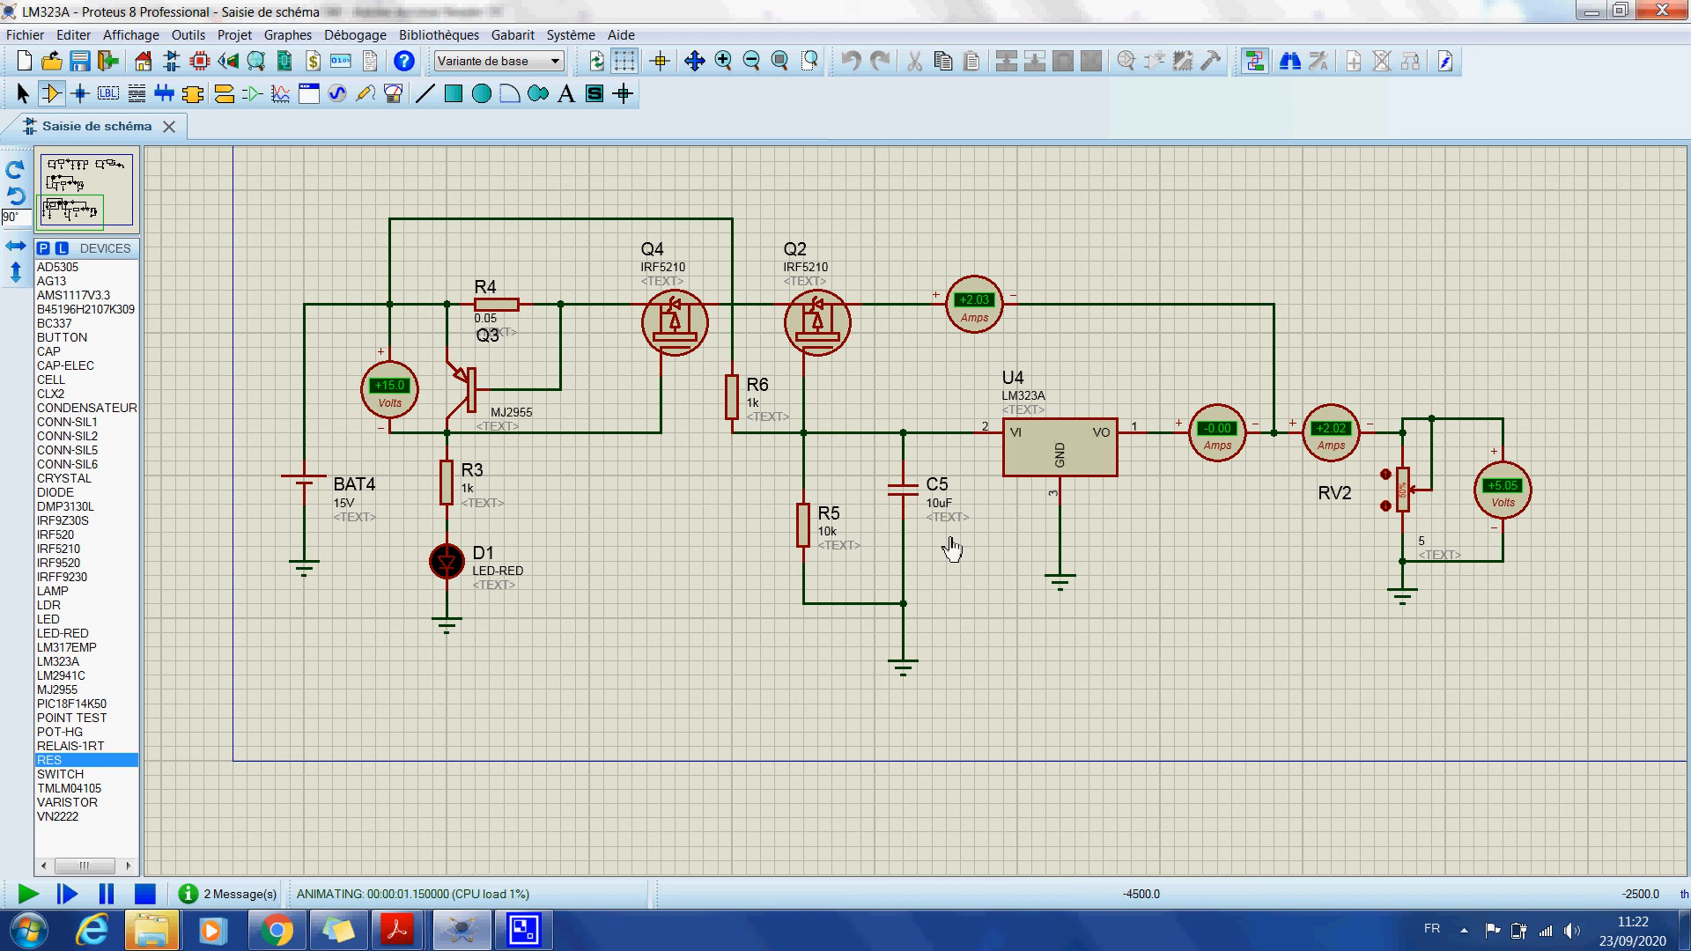
pyautogui.click(1386, 508)
pyautogui.click(1386, 508)
pyautogui.click(1386, 508)
pyautogui.click(1386, 508)
pyautogui.click(1386, 508)
pyautogui.click(1387, 507)
pyautogui.click(1387, 508)
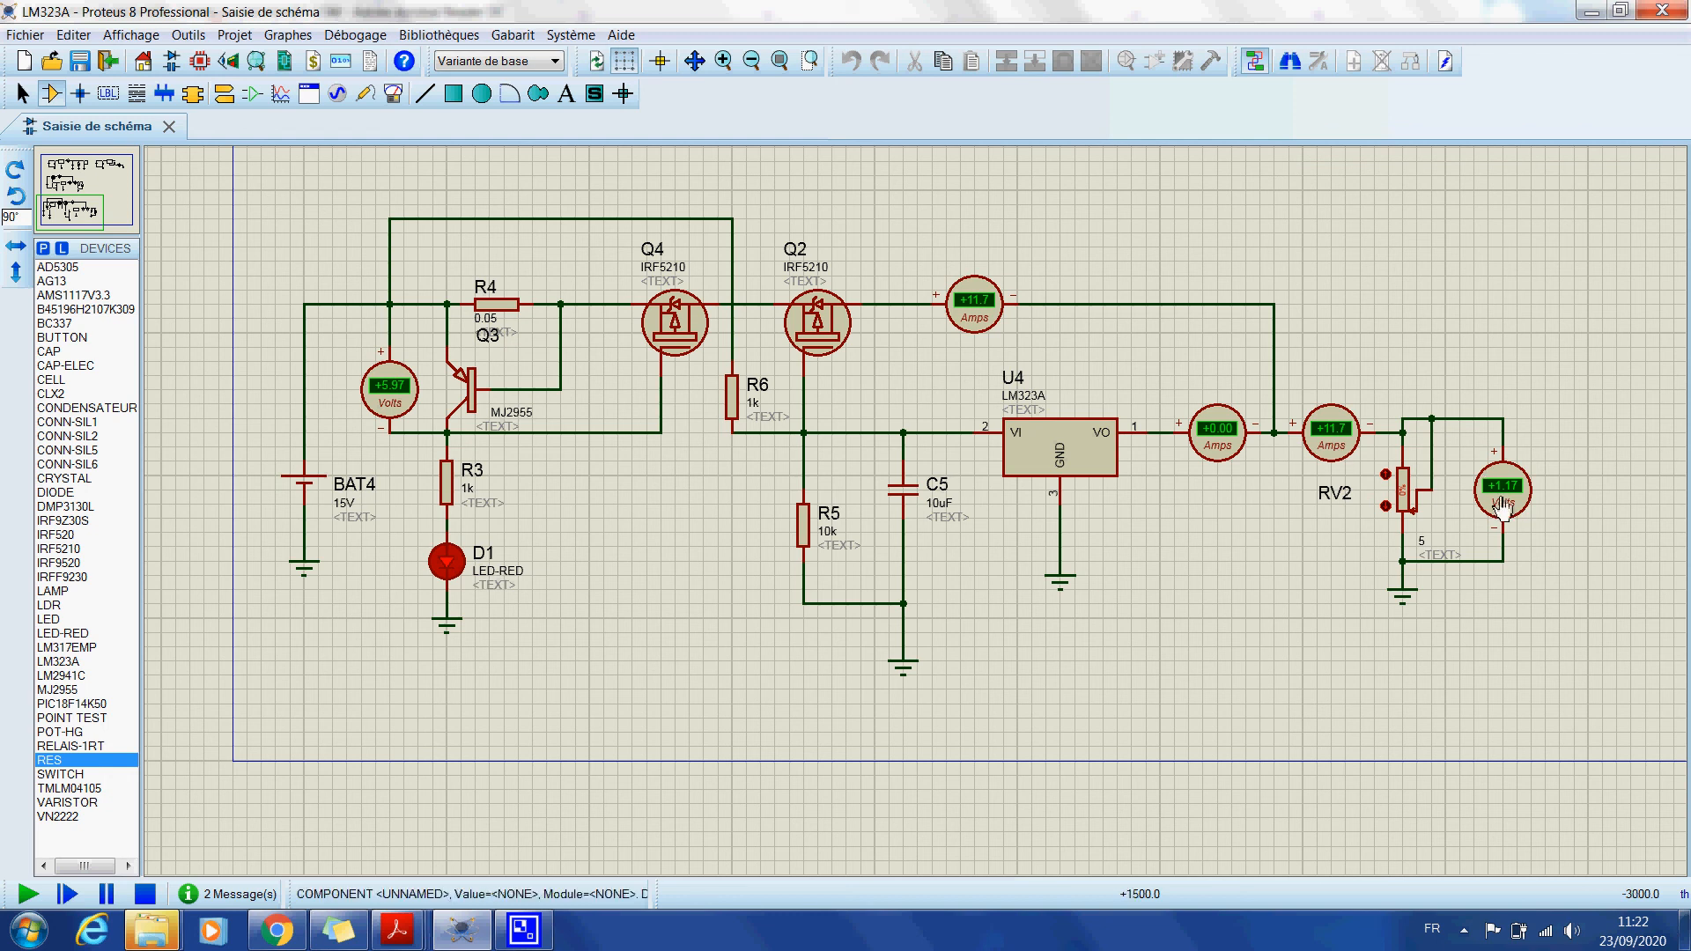
# - Raise potentiometer RV2 again to relieve the overload and stop the simulation
pyautogui.click(1386, 476)
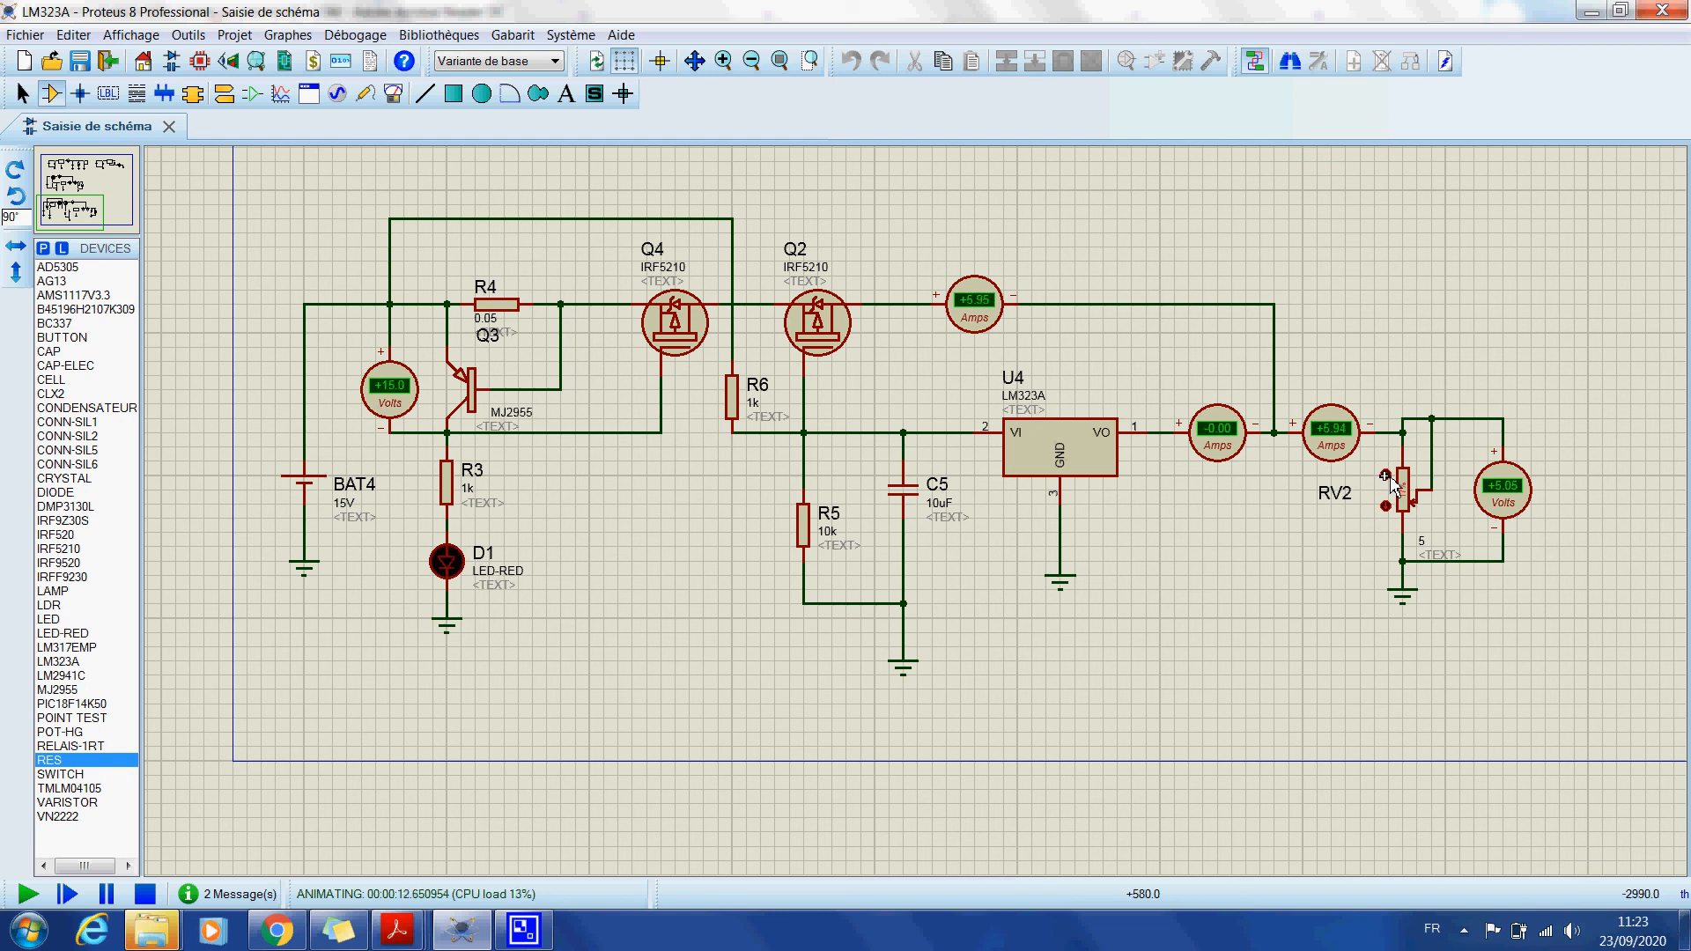
pyautogui.click(1386, 476)
pyautogui.click(145, 894)
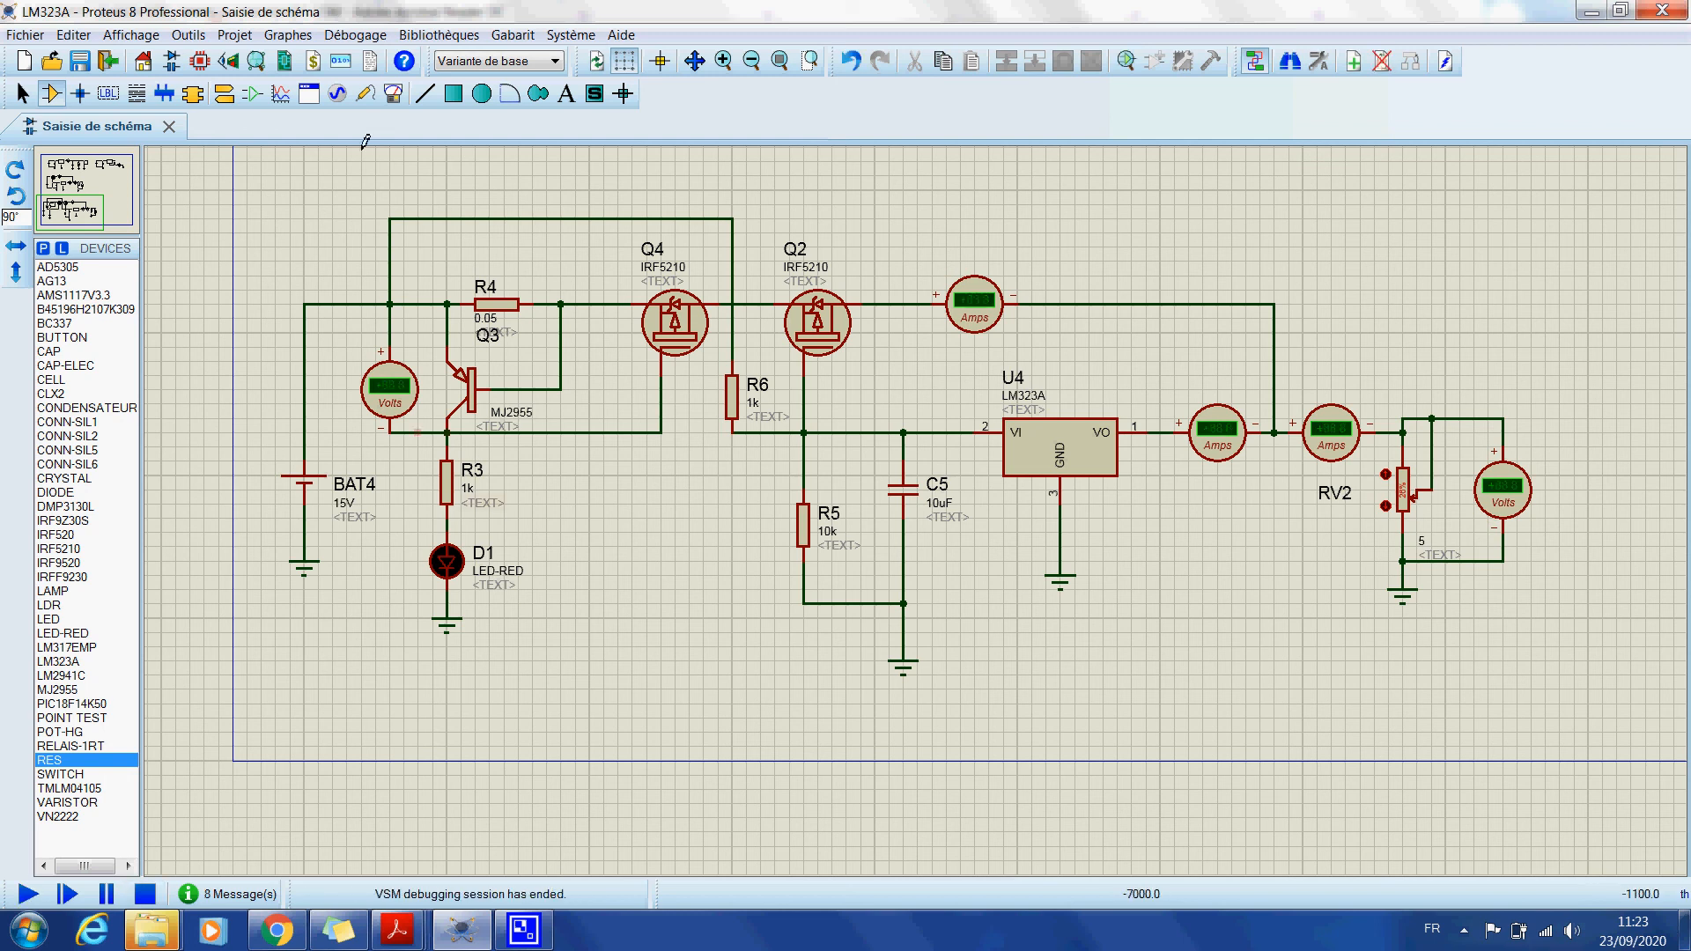
# - Place a DC voltmeter rotated by 90° above MOSFET Q4
pyautogui.click(393, 93)
pyautogui.click(84, 380)
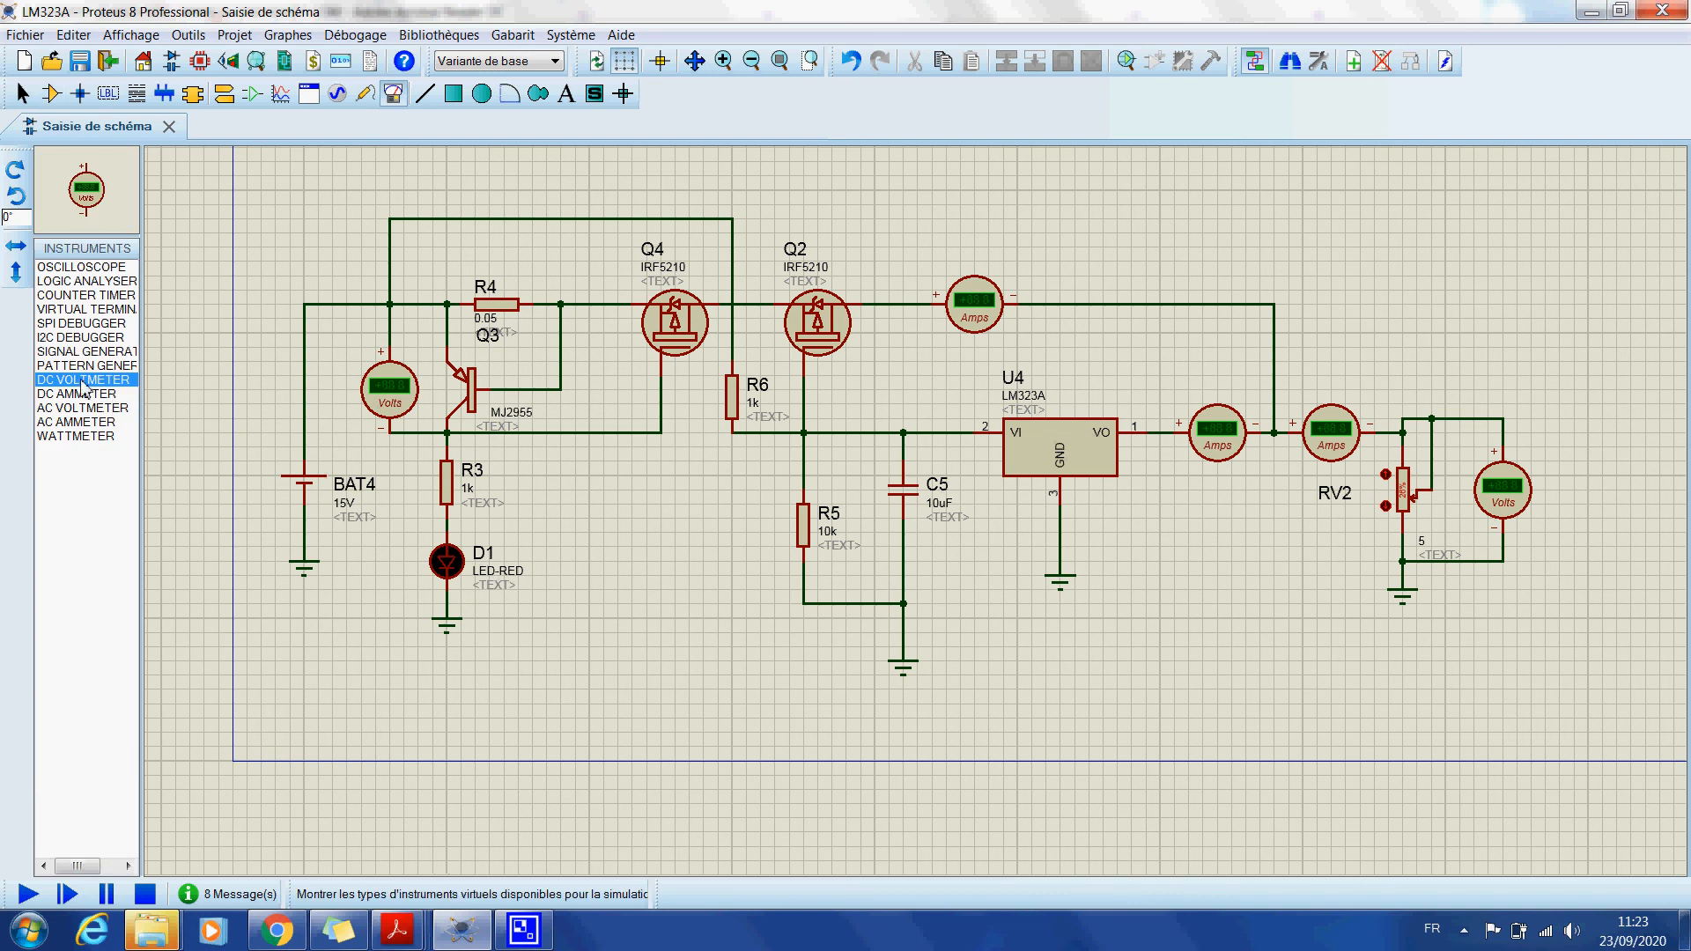
pyautogui.click(673, 180)
pyautogui.press('KP_Add')
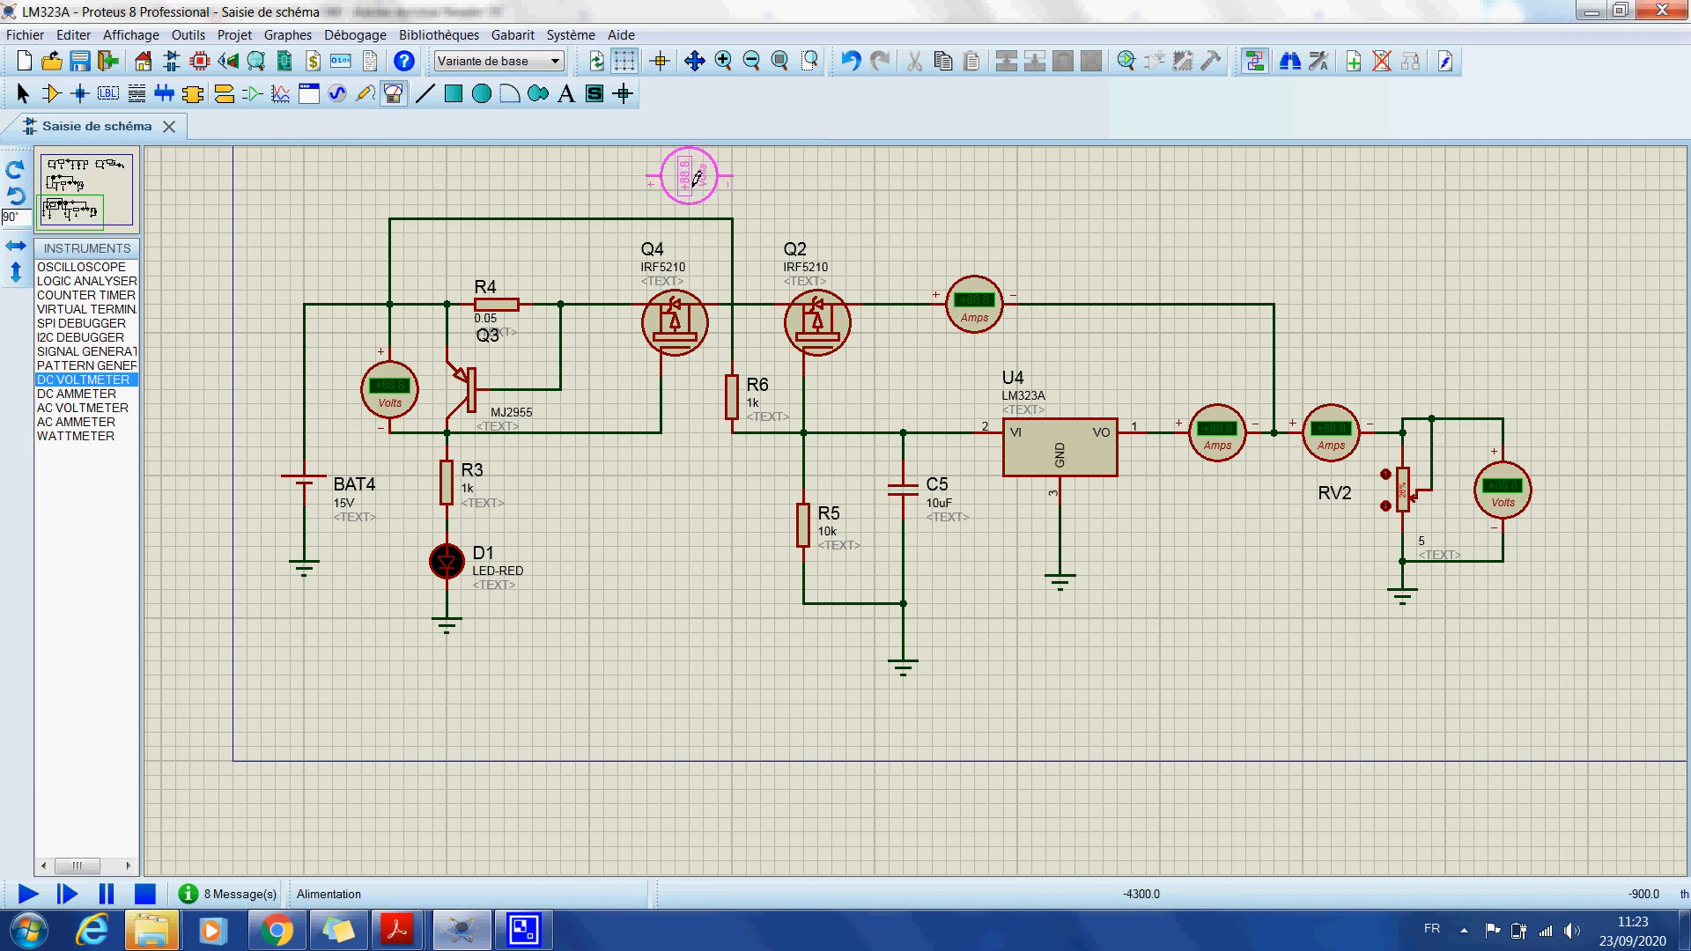
pyautogui.click(687, 176)
# - Wire the new voltmeter across Q4, its positive terminal to the R4 side and its negative terminal to the Q4–Q2 node
pyautogui.click(649, 175)
pyautogui.click(604, 219)
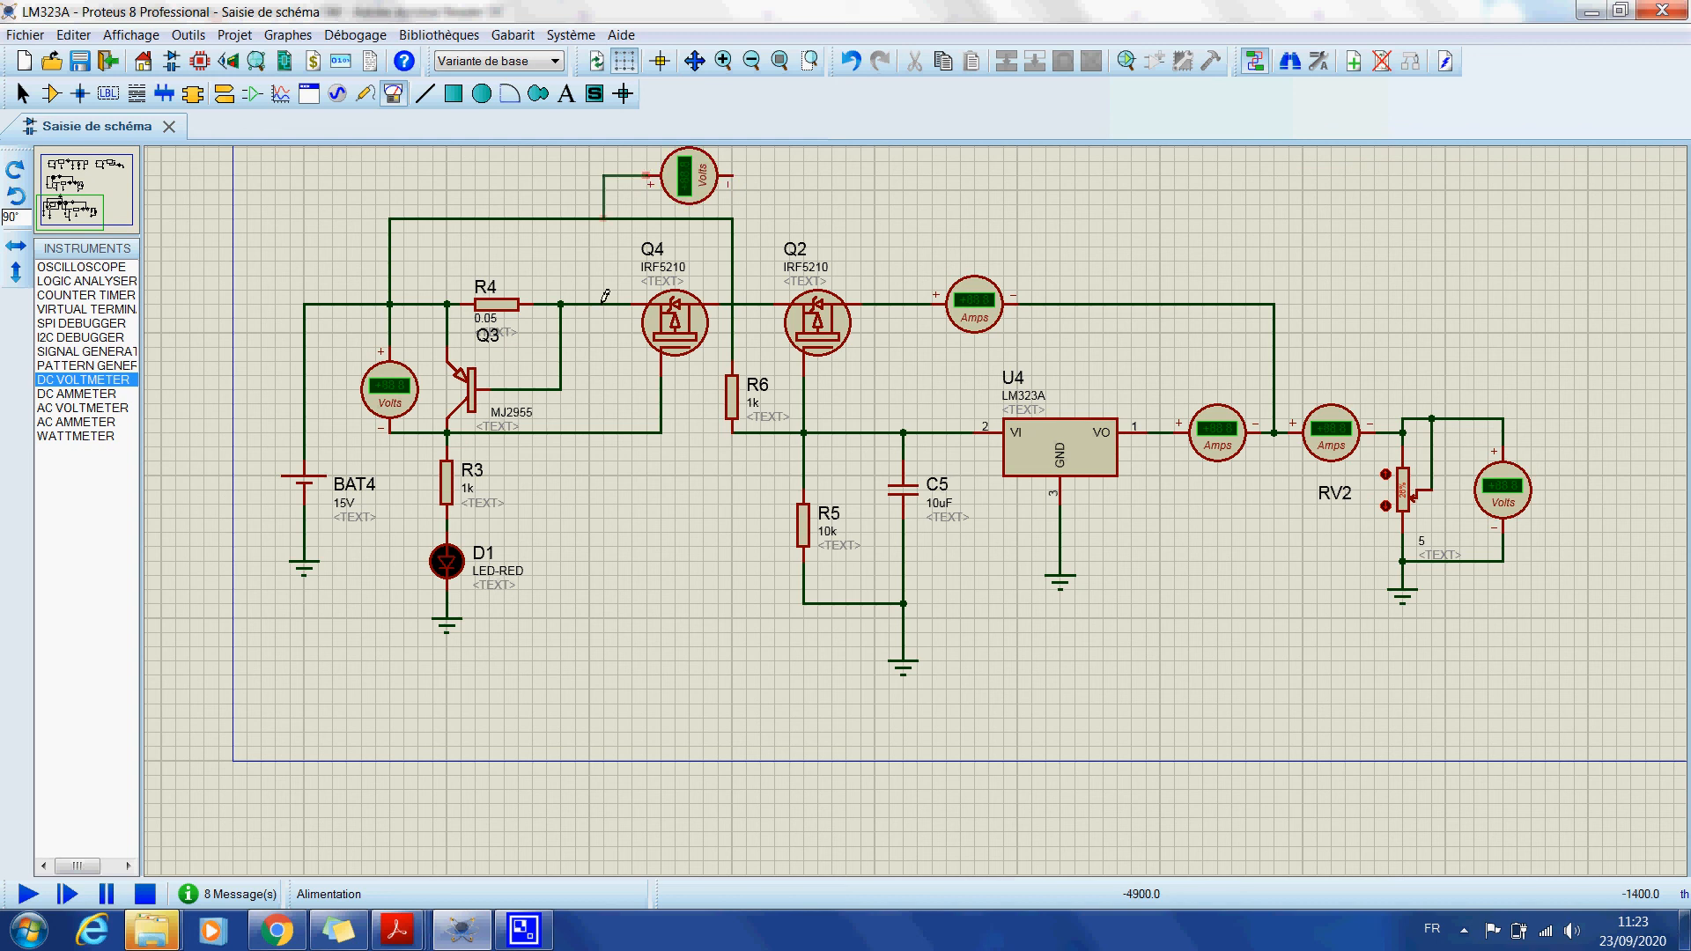
pyautogui.click(604, 304)
pyautogui.click(729, 176)
pyautogui.click(746, 304)
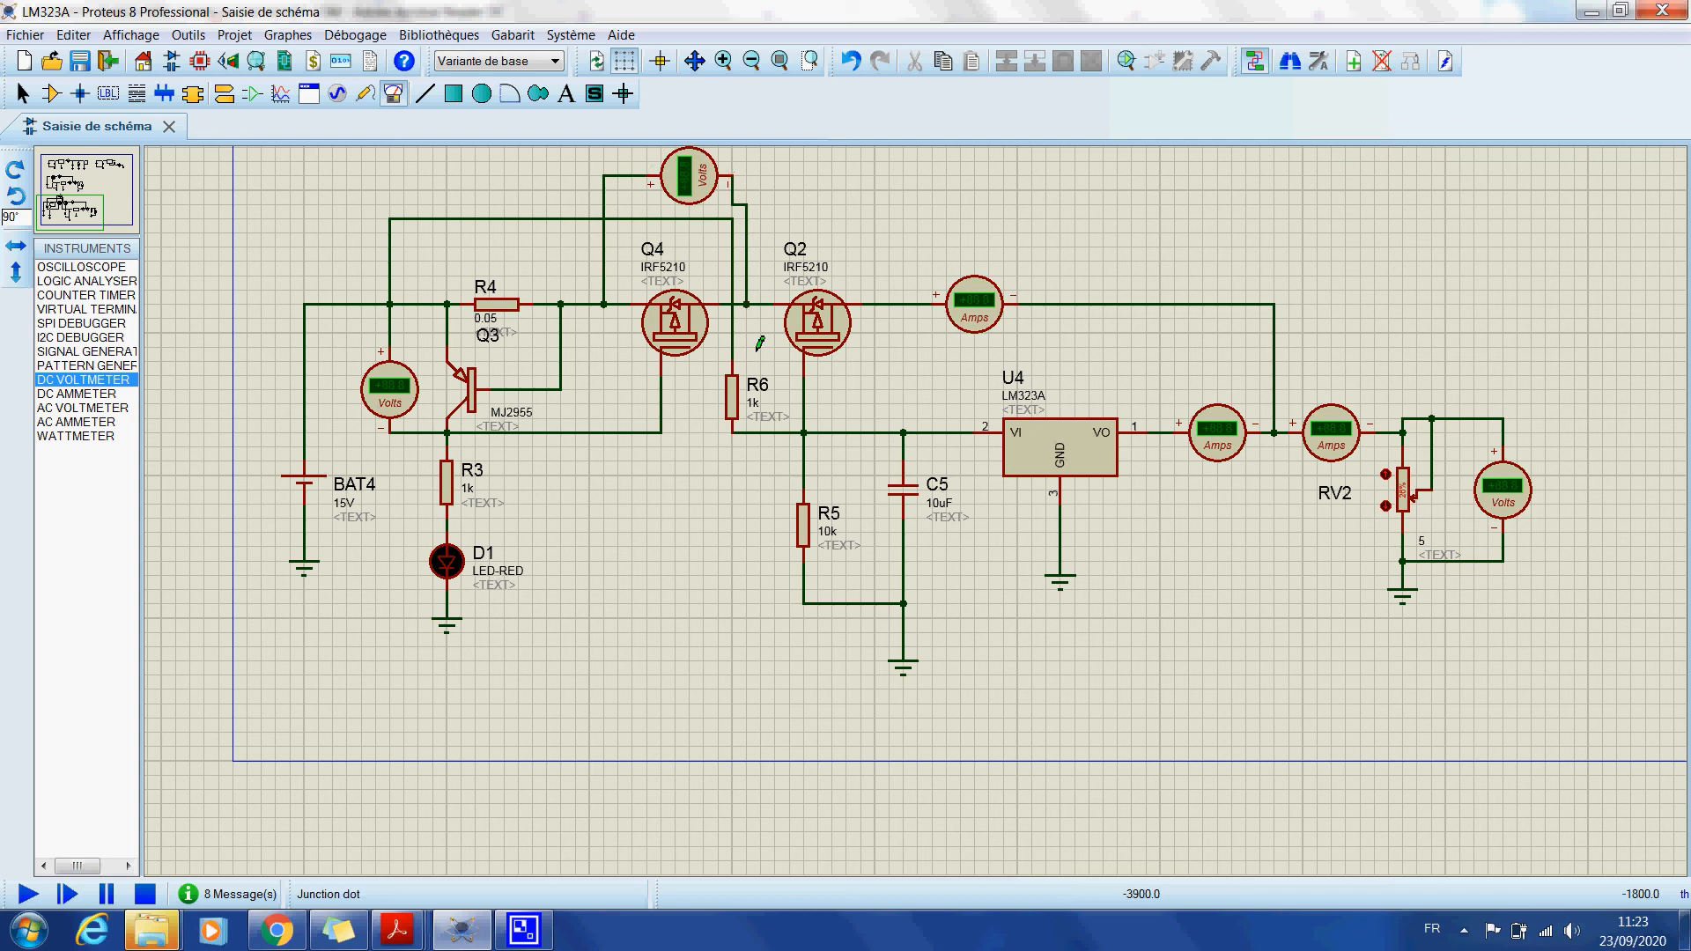
# - Run the simulation and lower potentiometer RV2 stepwise to check the voltage across Q4 under overload
pyautogui.click(42, 892)
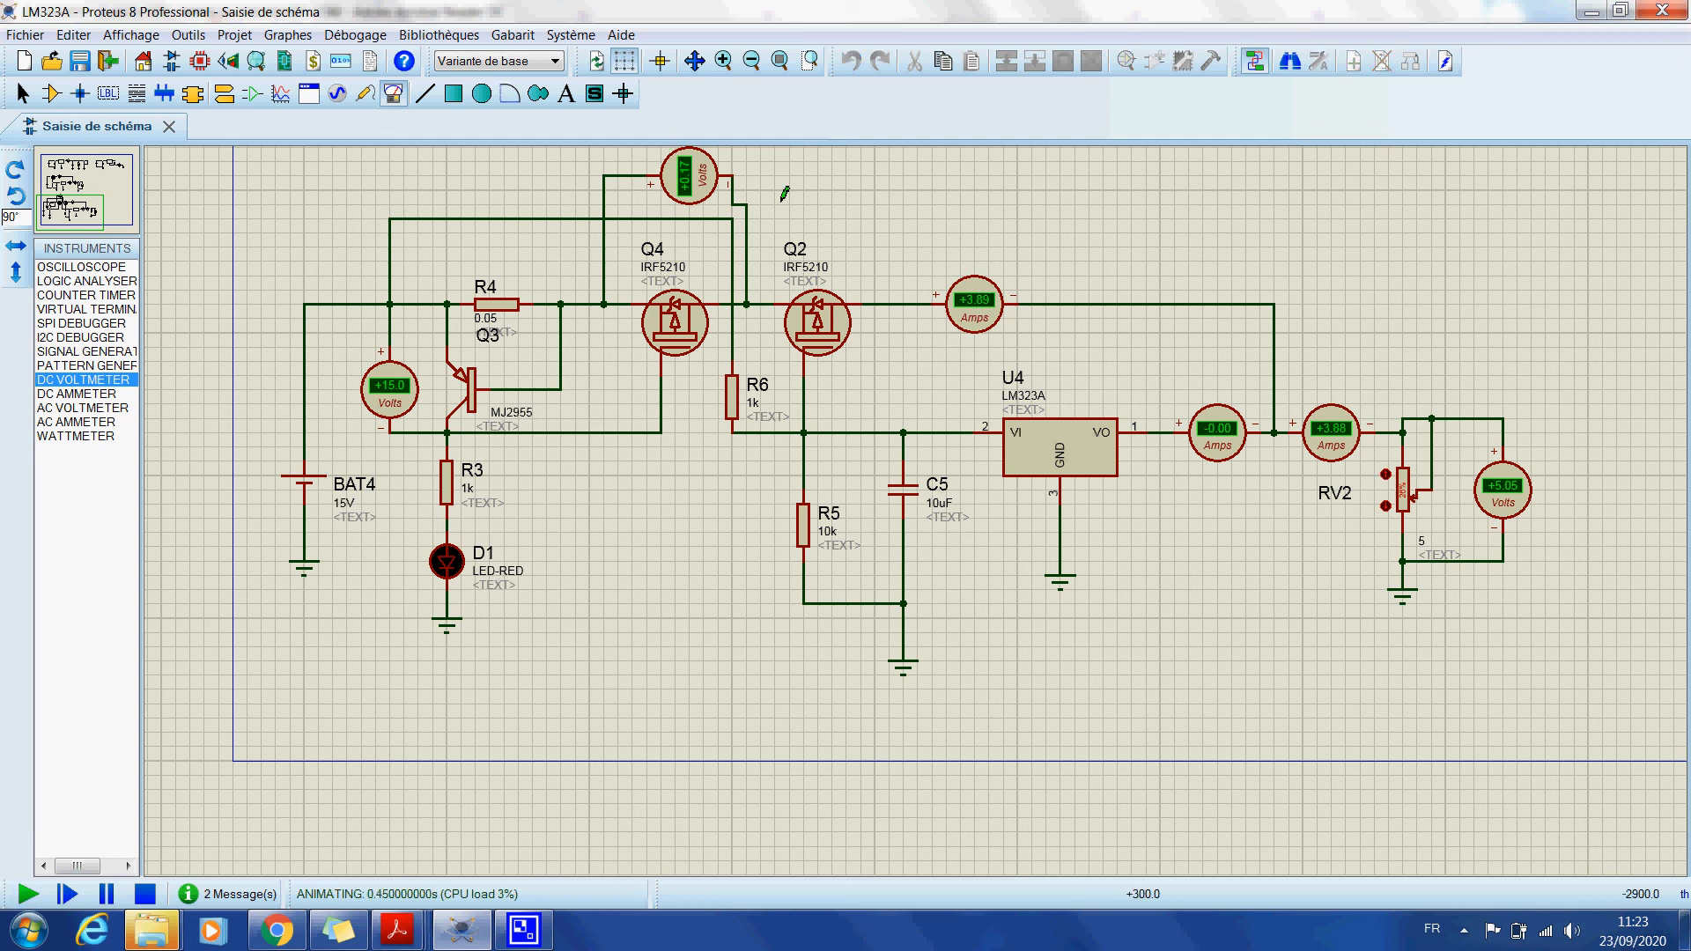
pyautogui.click(1386, 507)
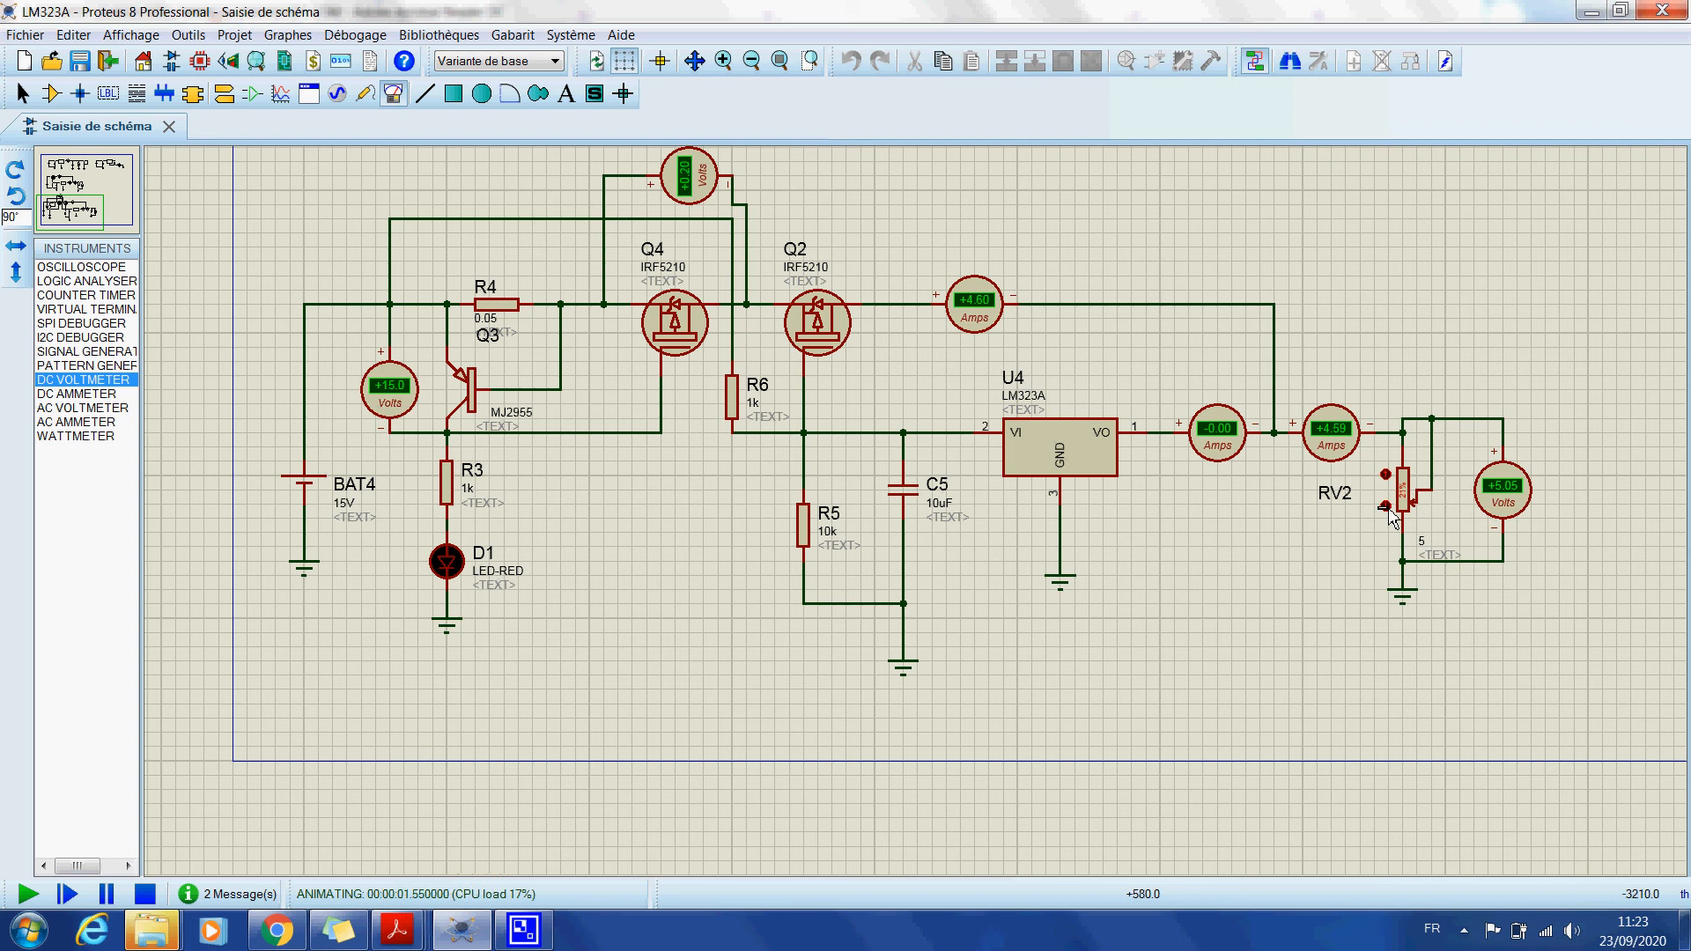
pyautogui.click(1388, 508)
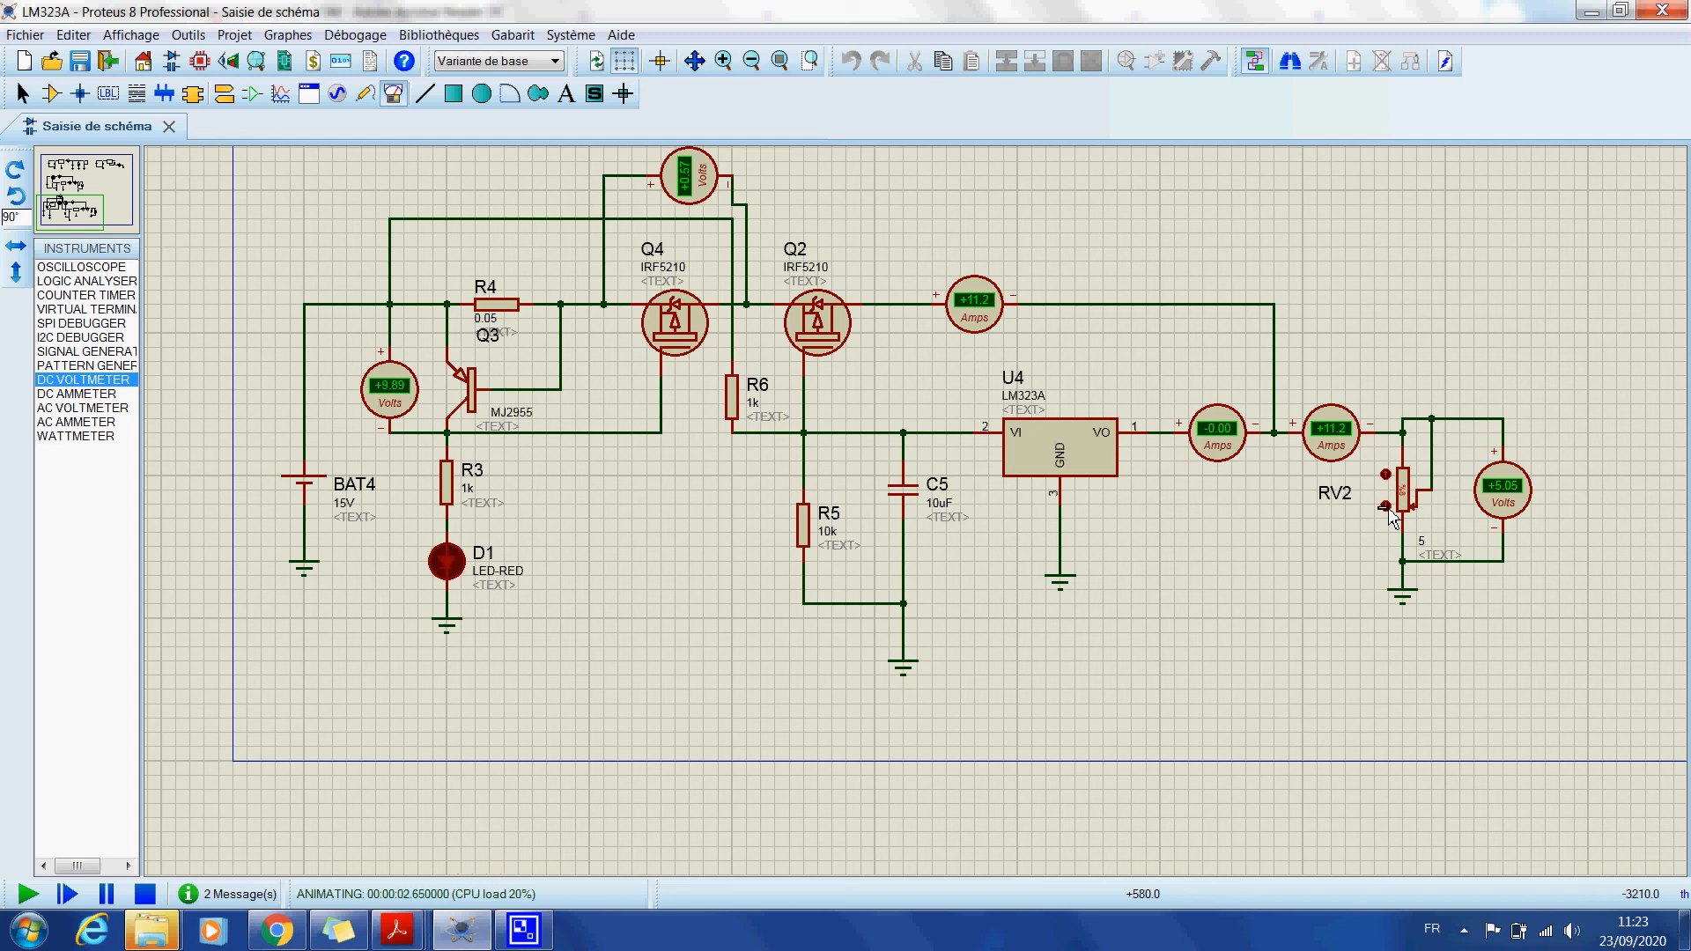
pyautogui.click(1388, 508)
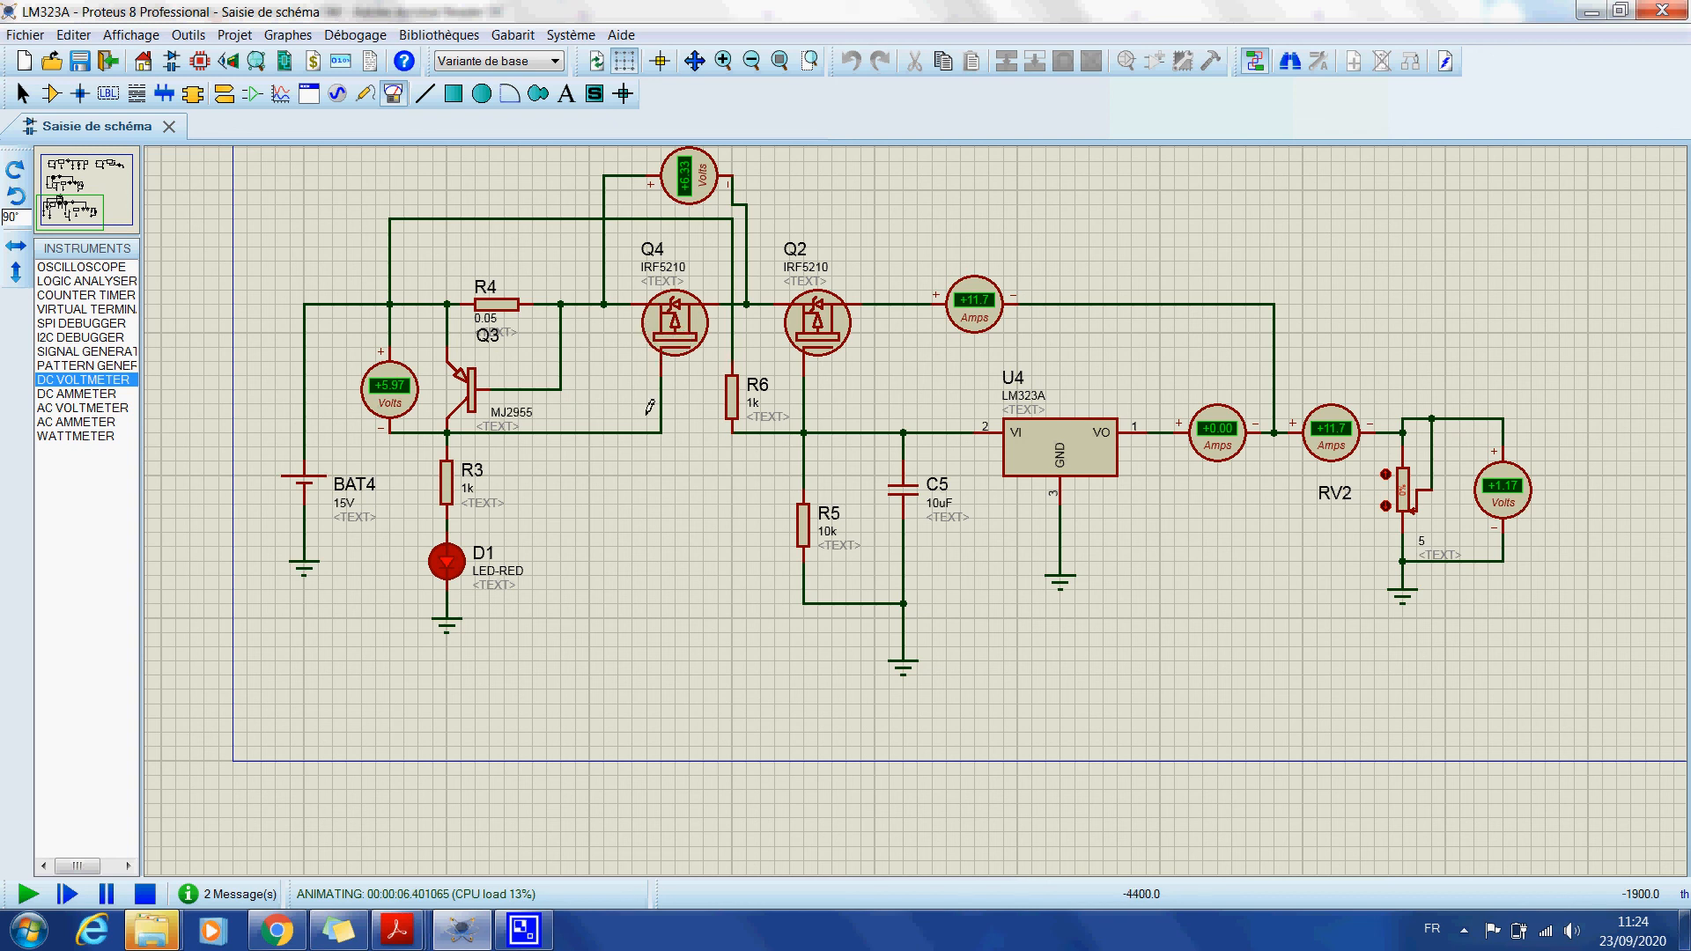
pyautogui.rightClick(1469, 932)
pyautogui.click(1469, 935)
pyautogui.scroll(-1, 1410, 871)
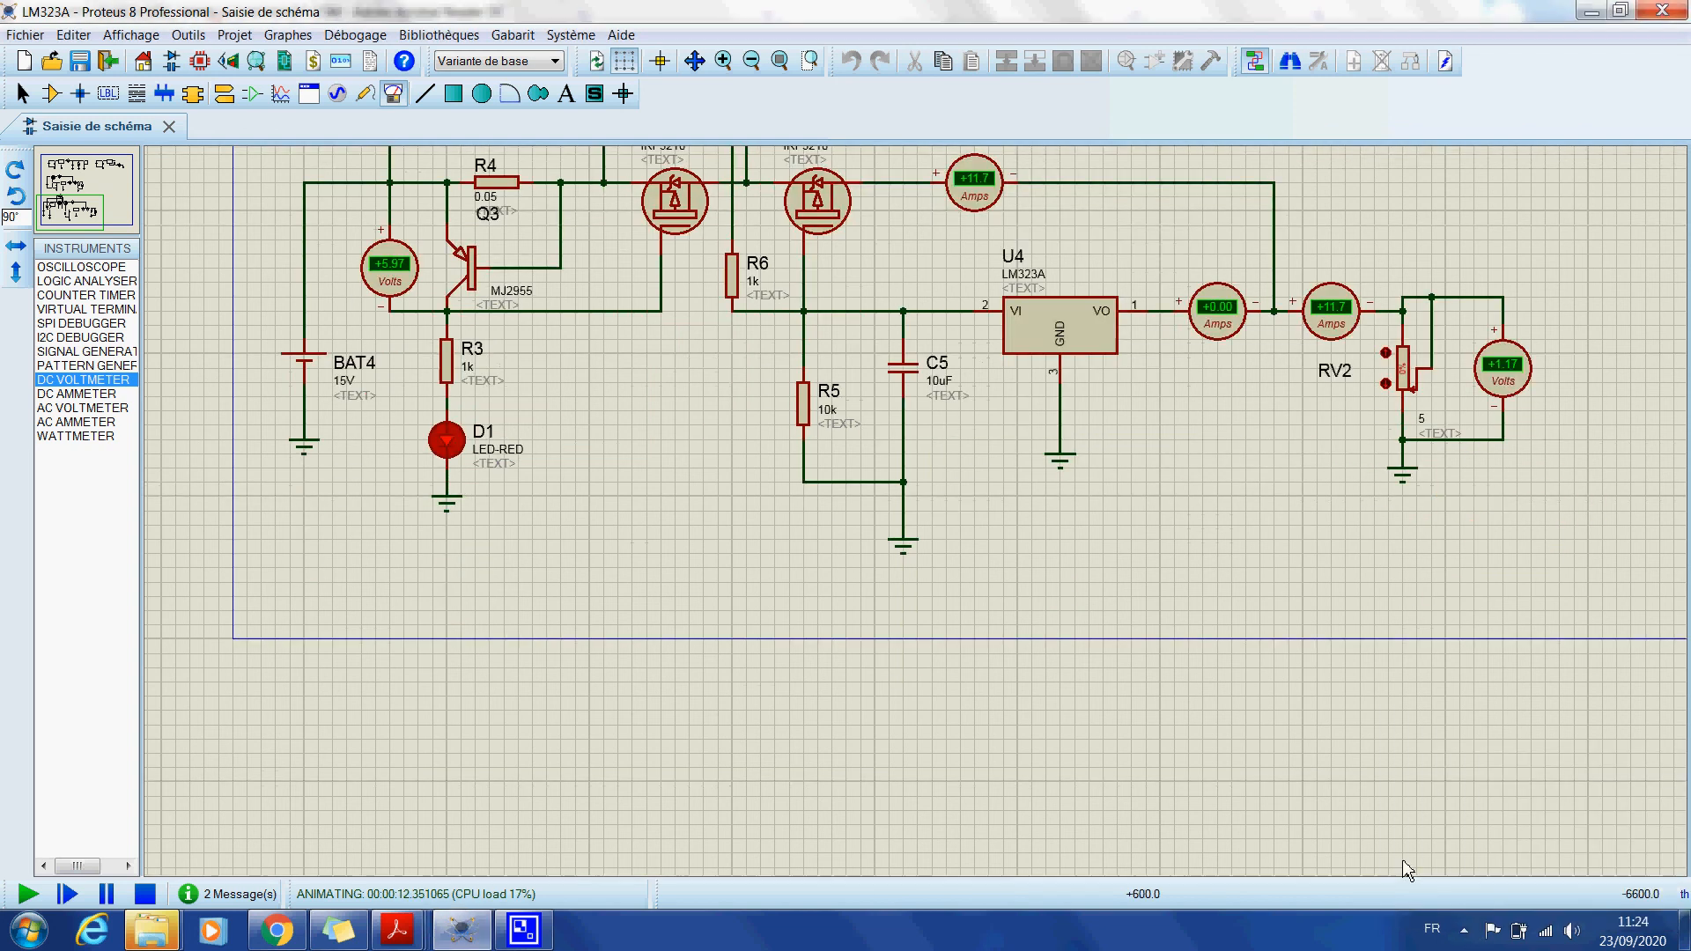
pyautogui.scroll(-2, 1408, 871)
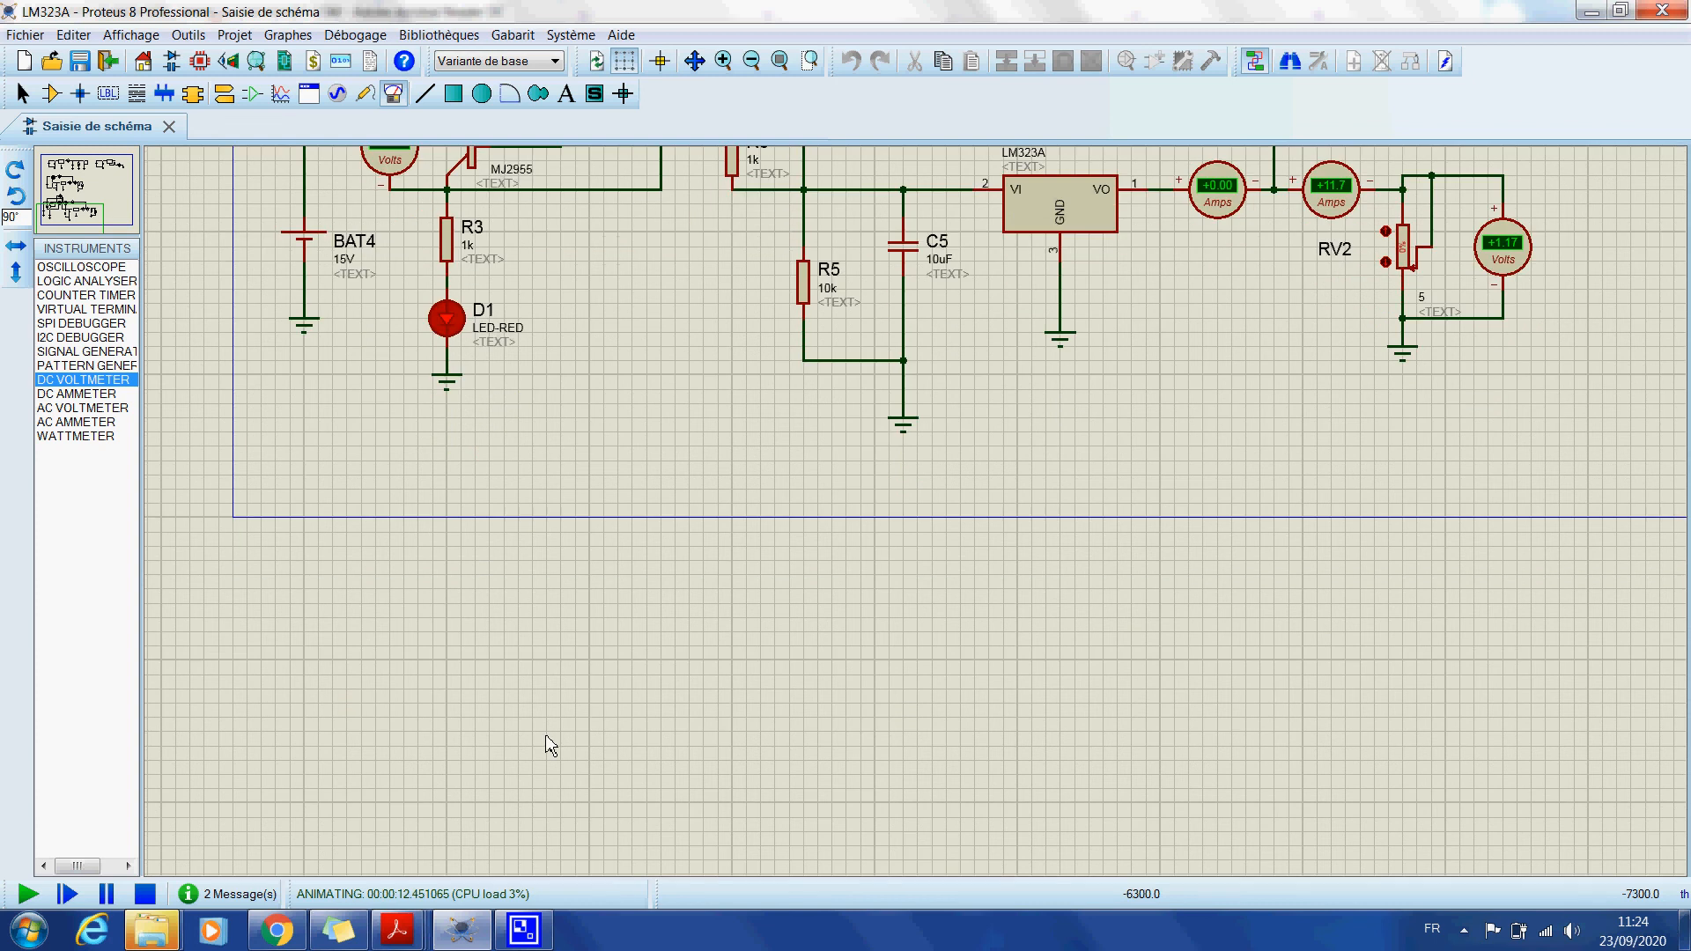
pyautogui.scroll(-1, 912, 510)
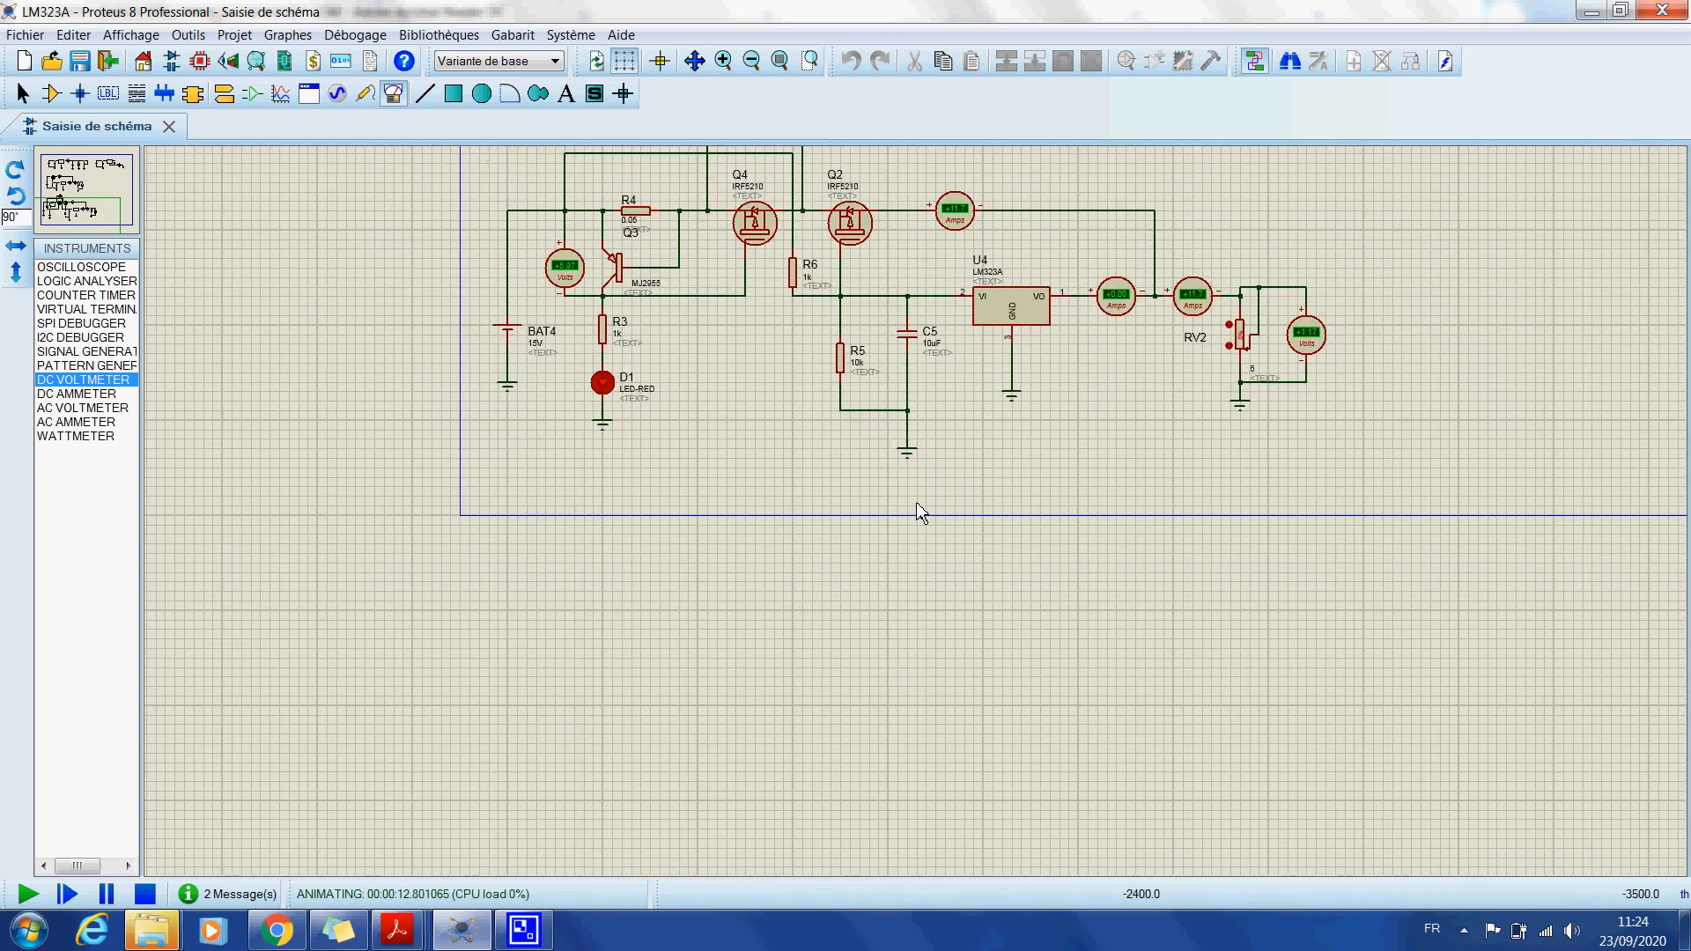
pyautogui.scroll(1, 919, 510)
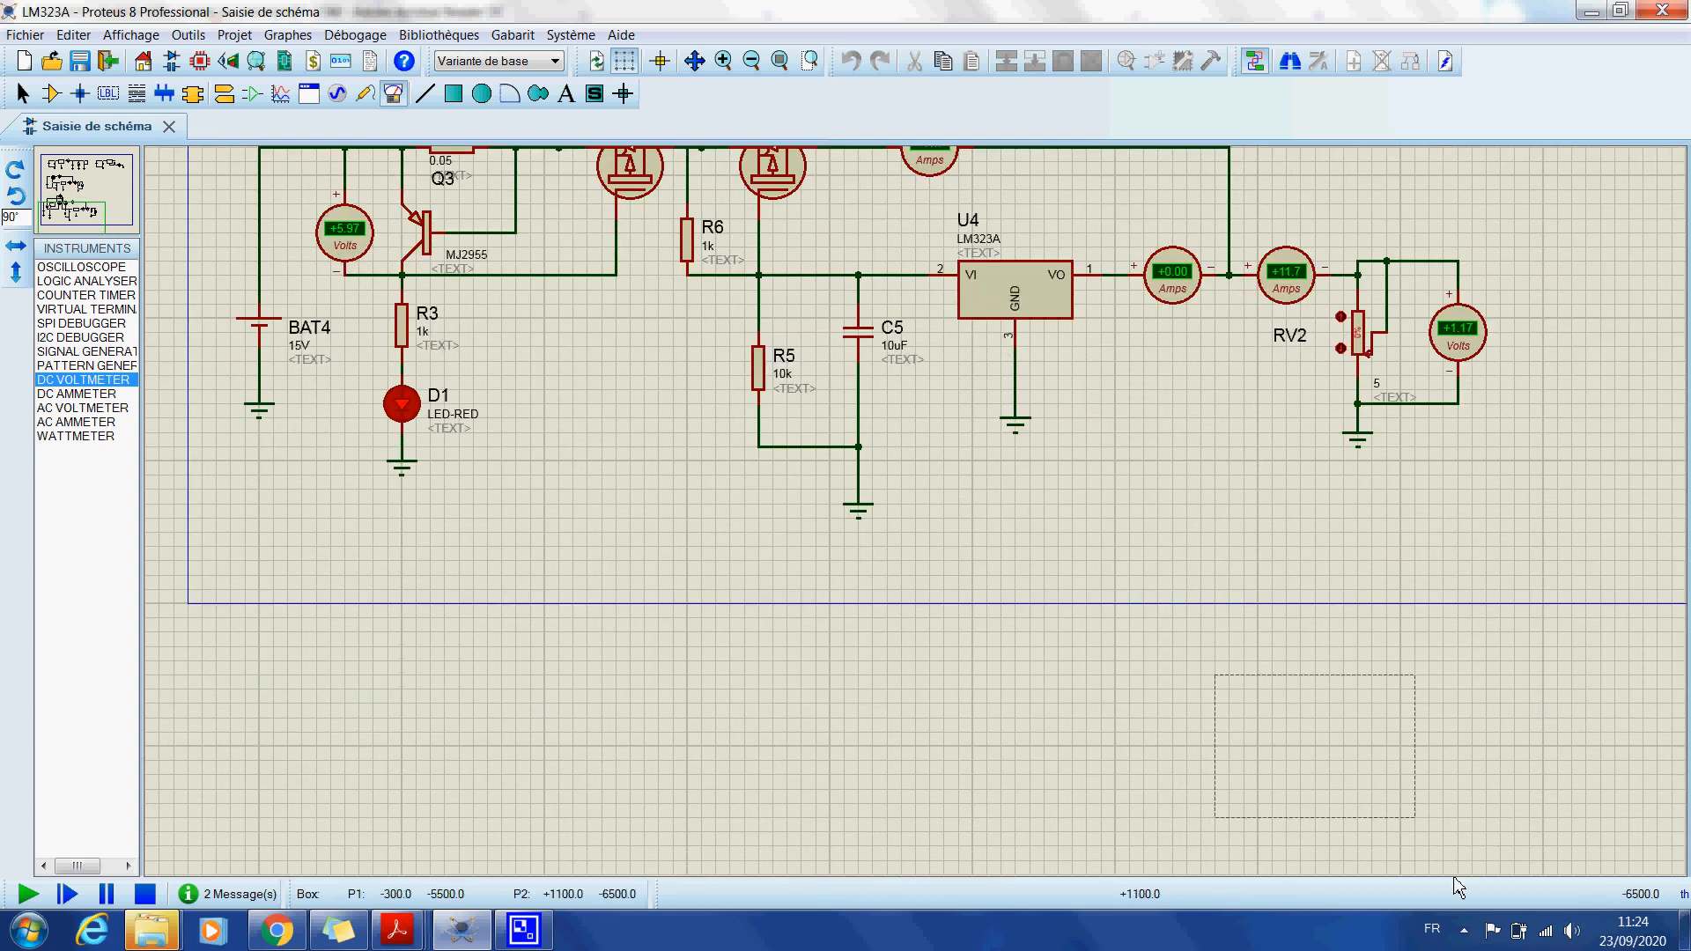
pyautogui.scroll(-1, 916, 511)
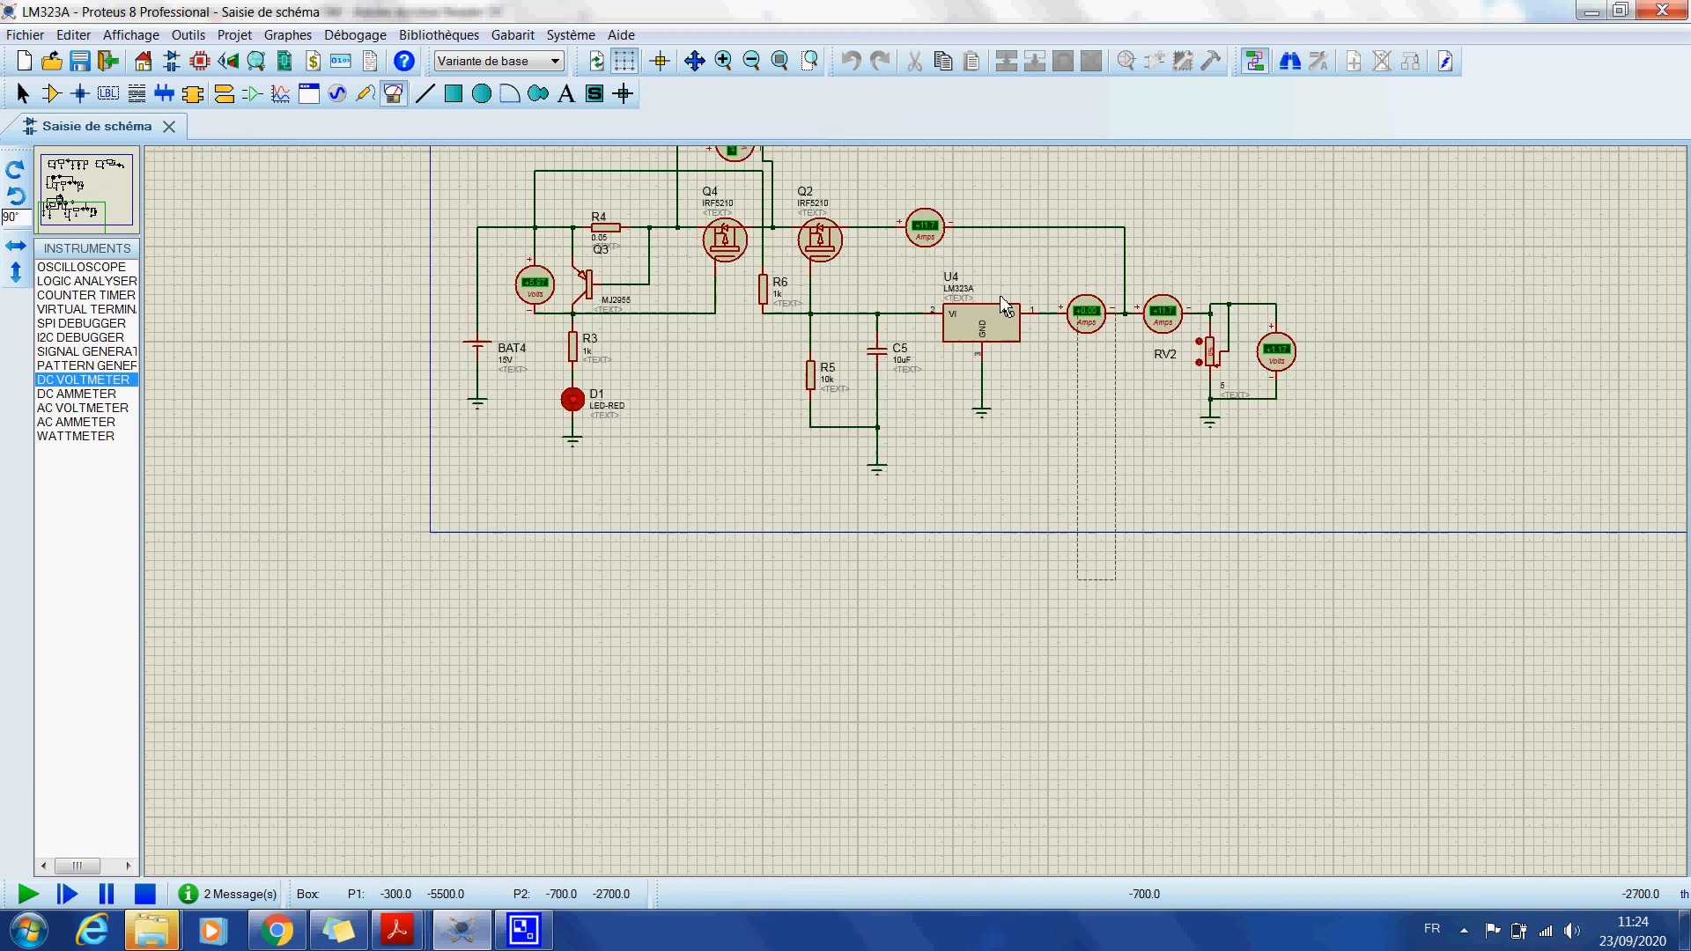